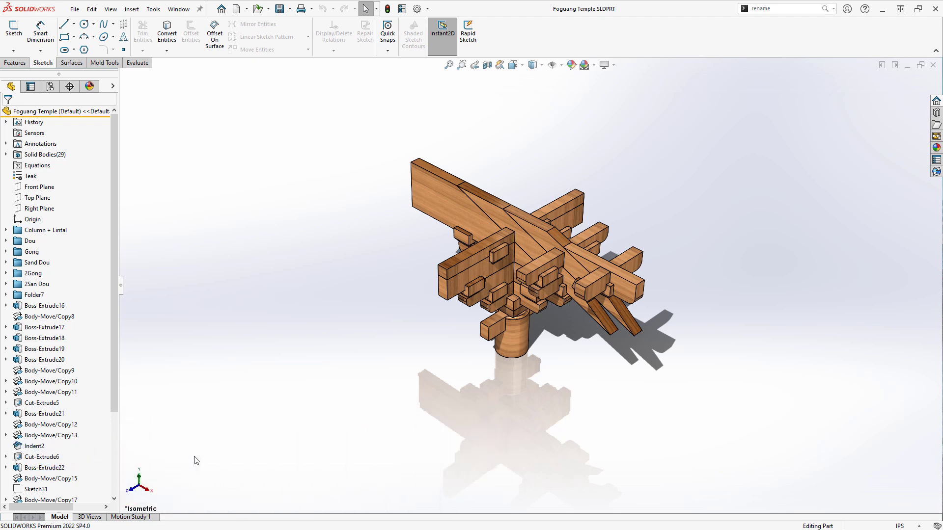
Isolate the 2Gong2 body, orbit it side-on, then exit isolation to restore the full bracket
{"action": "middle_click_drag", "start_coordinate": [194, 459], "coordinate": [494, 387]}
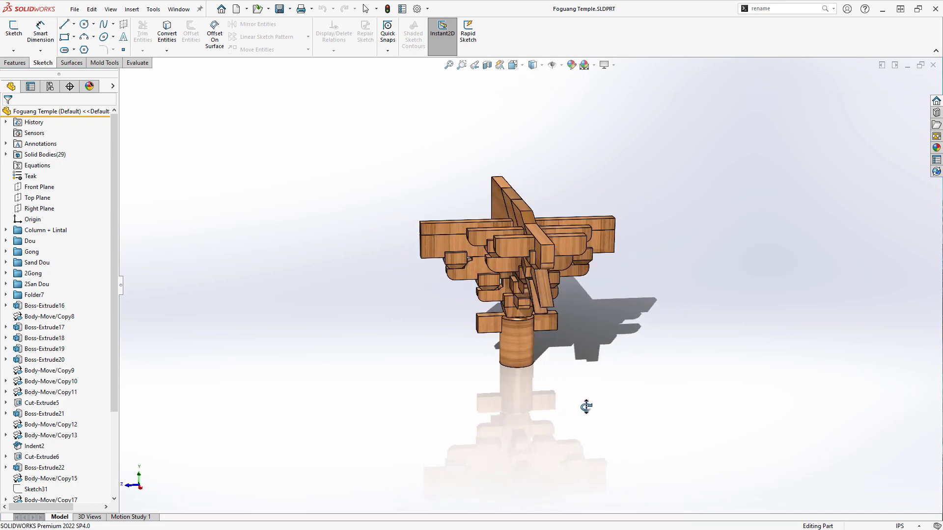
{"action": "middle_click_drag", "start_coordinate": [586, 407], "coordinate": [629, 442]}
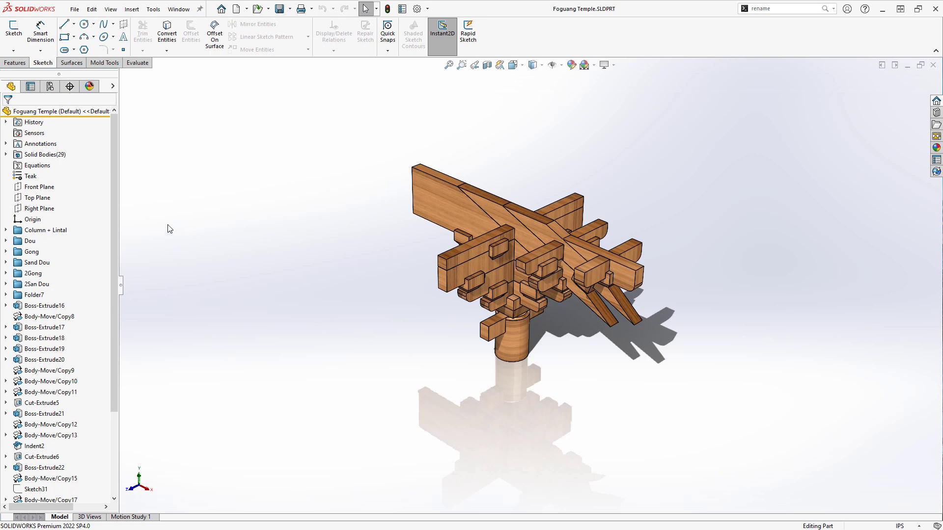
{"action": "left_click", "coordinate": [6, 154]}
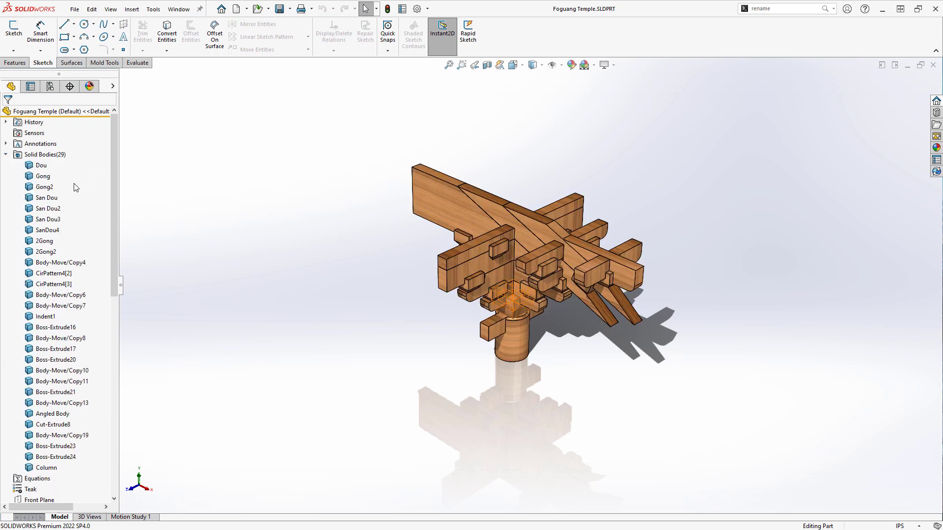
{"action": "left_click", "coordinate": [56, 251]}
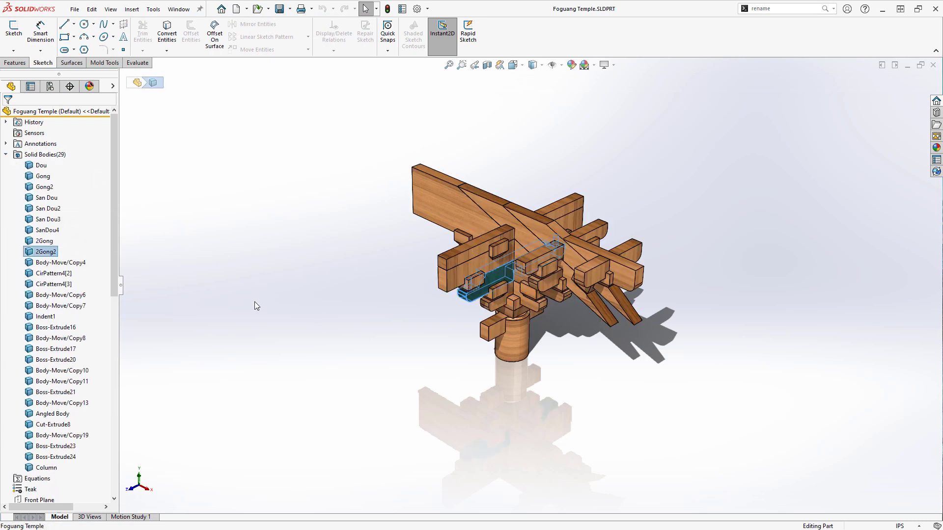
{"action": "right_click", "coordinate": [502, 274]}
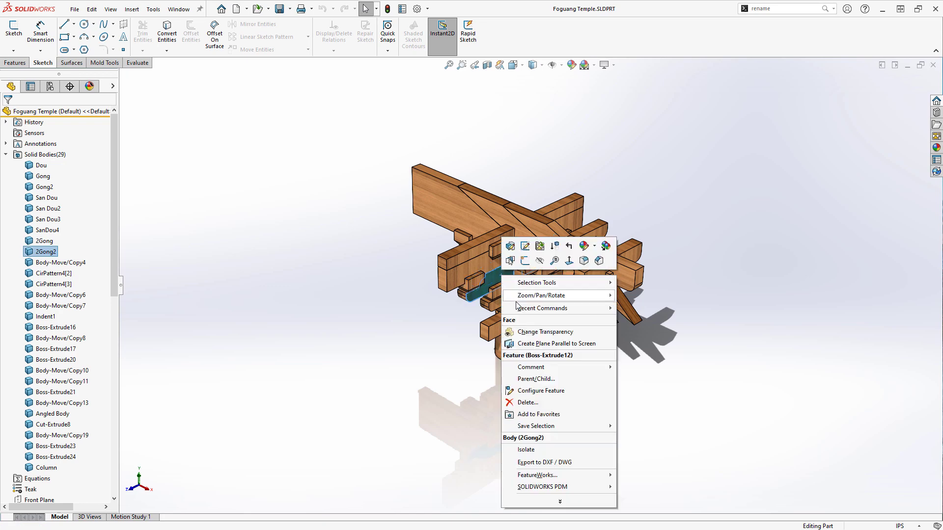
{"action": "left_click", "coordinate": [539, 449]}
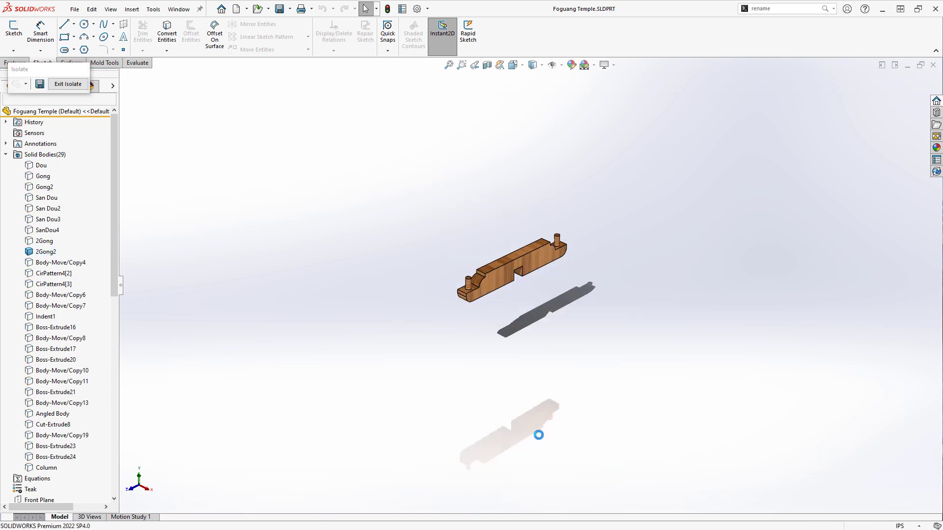
{"action": "scroll", "coordinate": [519, 306], "scroll_direction": "down", "scroll_amount": 3}
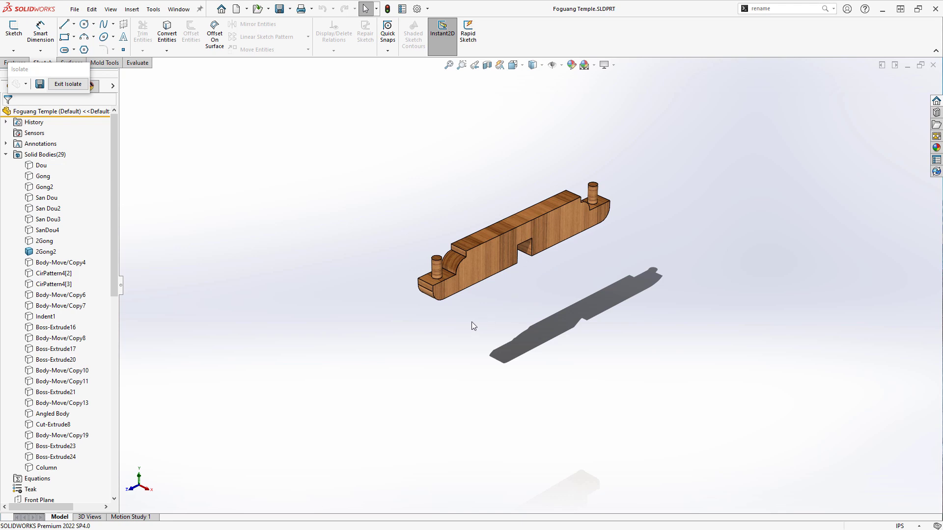
{"action": "middle_click_drag", "start_coordinate": [473, 326], "coordinate": [815, 318]}
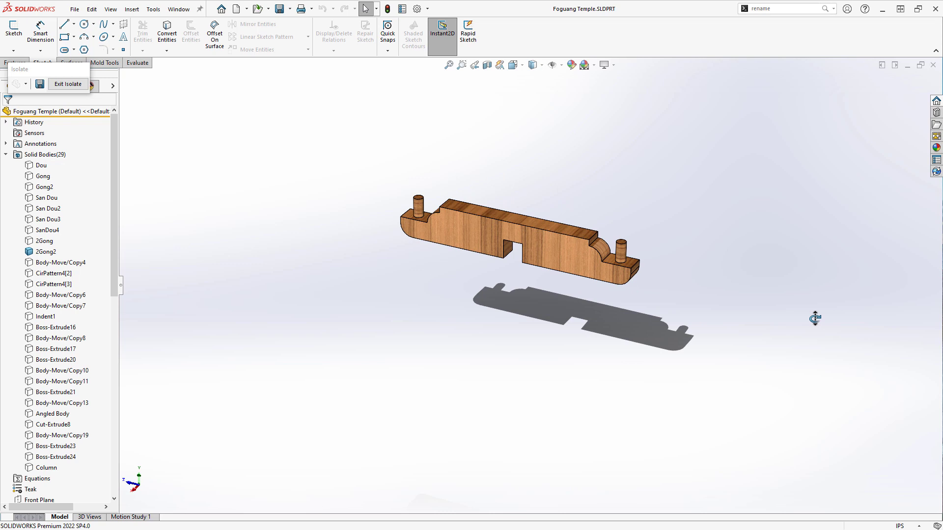
{"action": "left_click", "coordinate": [64, 84]}
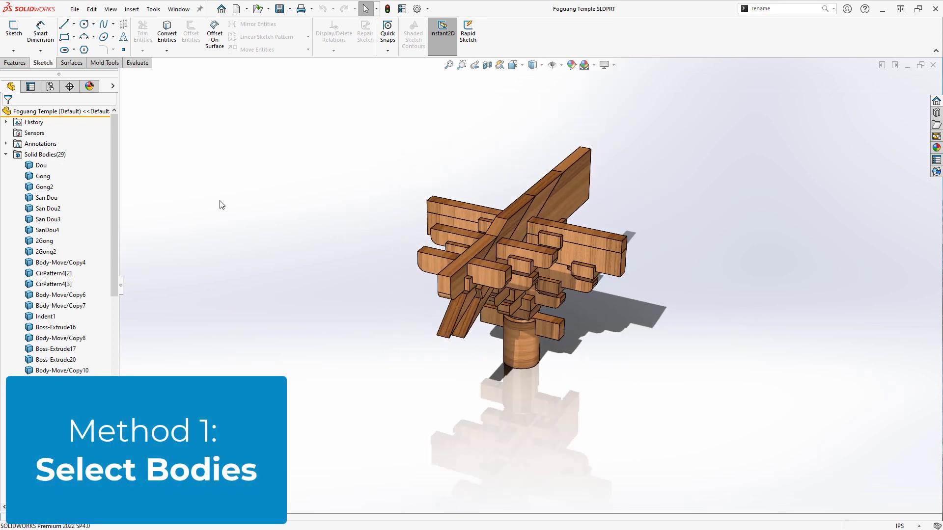
Place the bracket's right-side view from the View Palette onto the Dougong Bodies sheet
{"action": "key", "text": "ctrl+7"}
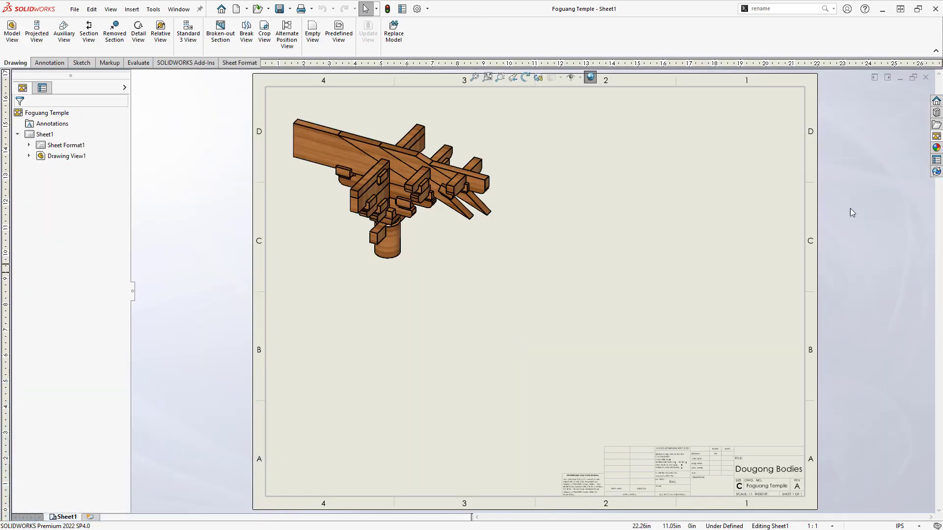
{"action": "left_click", "coordinate": [936, 137]}
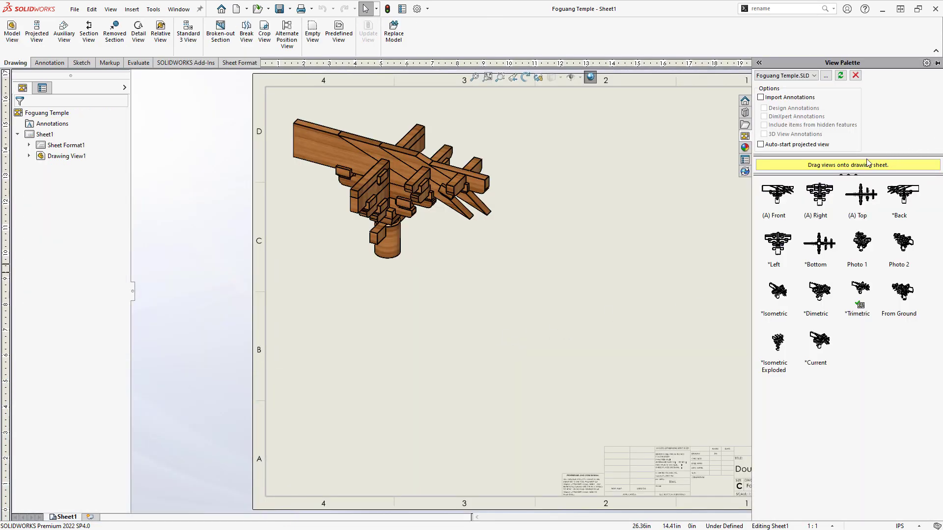
{"action": "mouse_move", "coordinate": [819, 199]}
{"action": "left_mouse_down"}
{"action": "mouse_move", "coordinate": [633, 195]}
{"action": "mouse_move", "coordinate": [632, 178]}
{"action": "mouse_move", "coordinate": [648, 170]}
{"action": "left_mouse_up"}
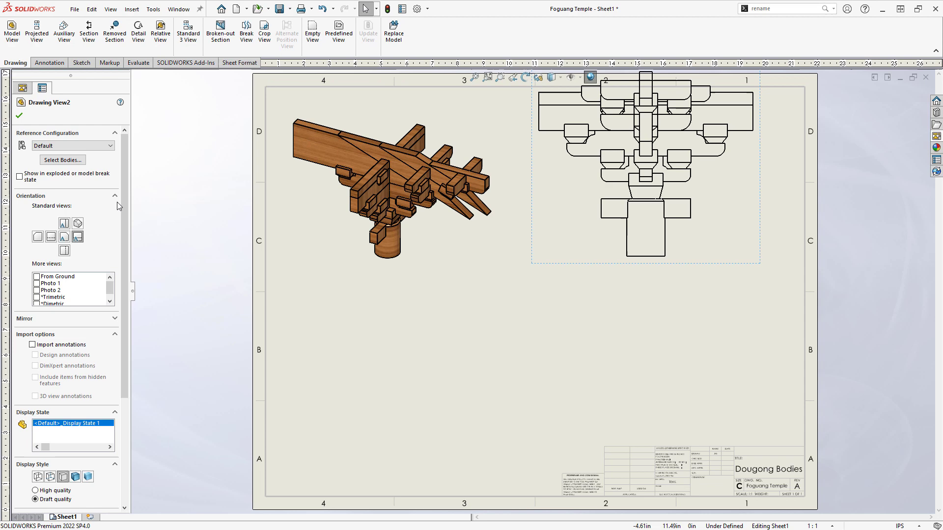
Choose only the 2Gong2 body for the new drawing view and return to the sheet
{"action": "left_click", "coordinate": [64, 160]}
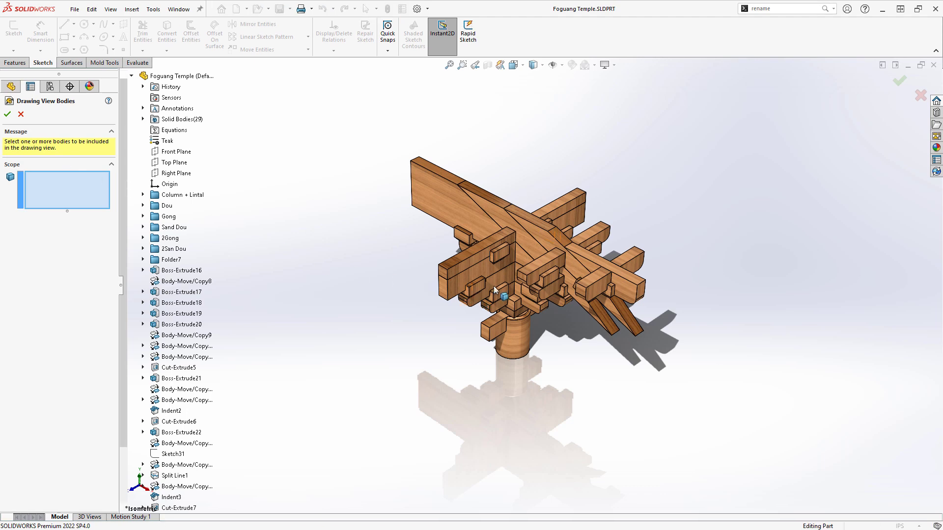
{"action": "scroll", "coordinate": [511, 273], "scroll_direction": "down", "scroll_amount": 5}
{"action": "left_click", "coordinate": [515, 277]}
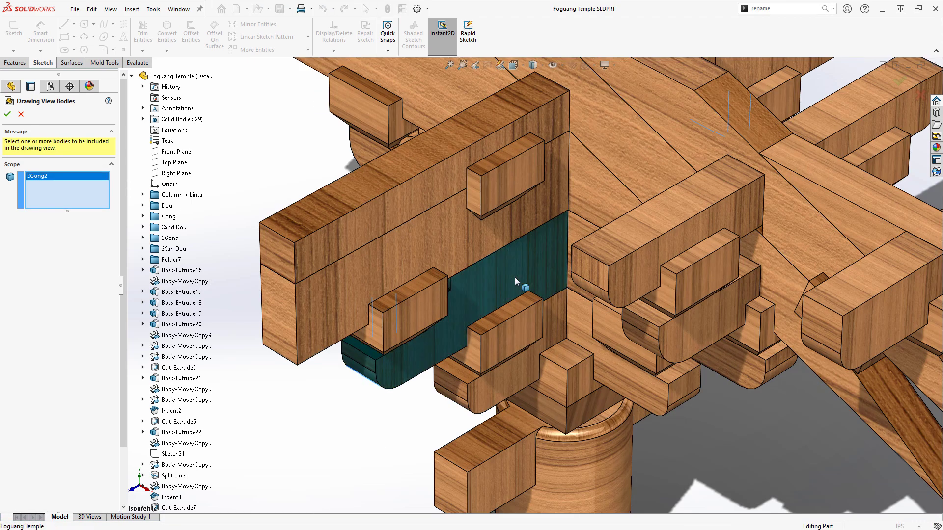
{"action": "scroll", "coordinate": [515, 277], "scroll_direction": "up", "scroll_amount": 5}
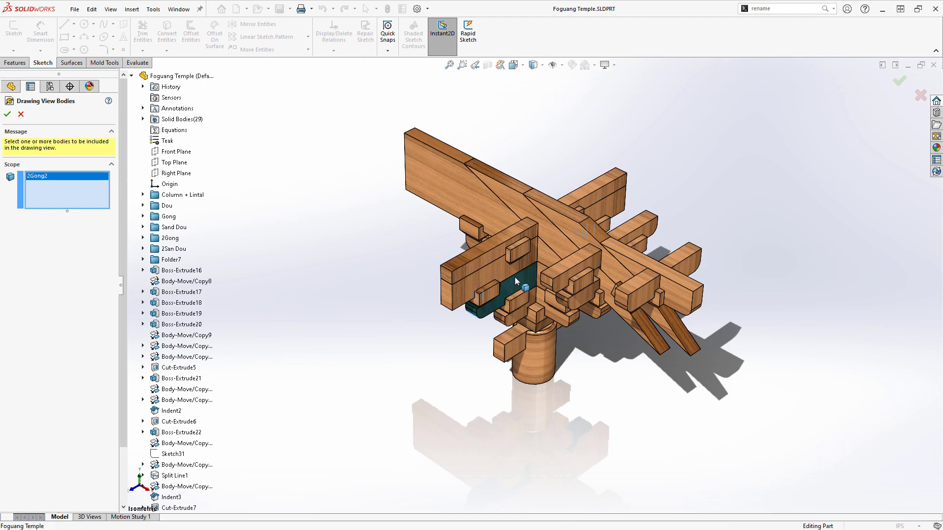
{"action": "left_click", "coordinate": [7, 115]}
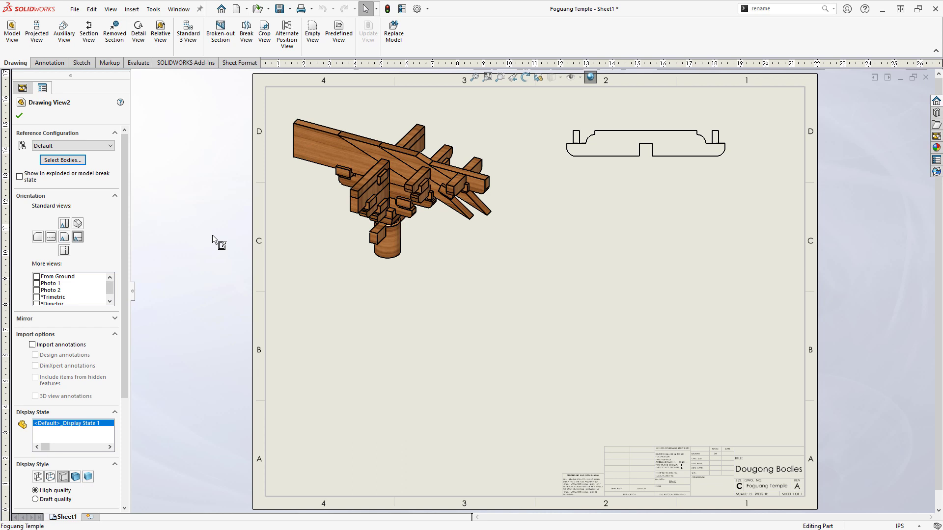
Shift the 2Gong2 profile left and place a projected end view to its right
{"action": "left_click_drag", "start_coordinate": [638, 167], "coordinate": [603, 168]}
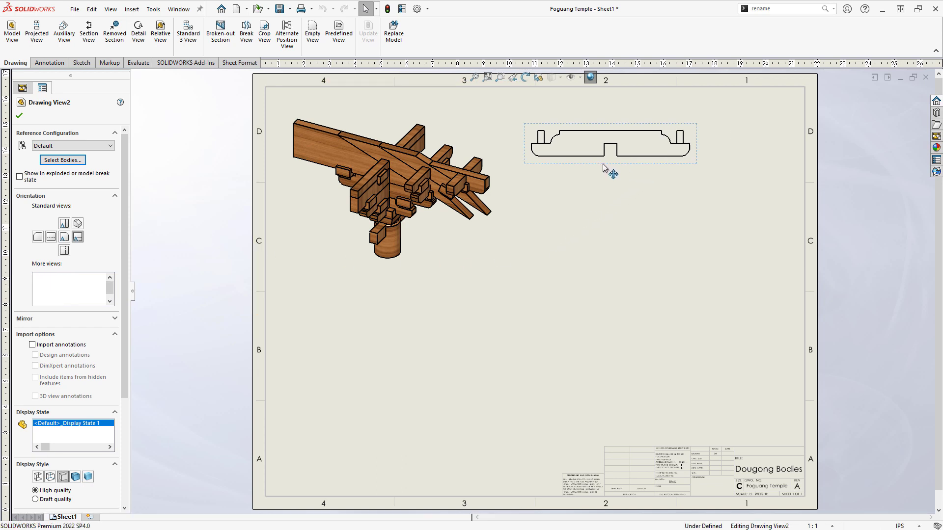
{"action": "left_click", "coordinate": [37, 30]}
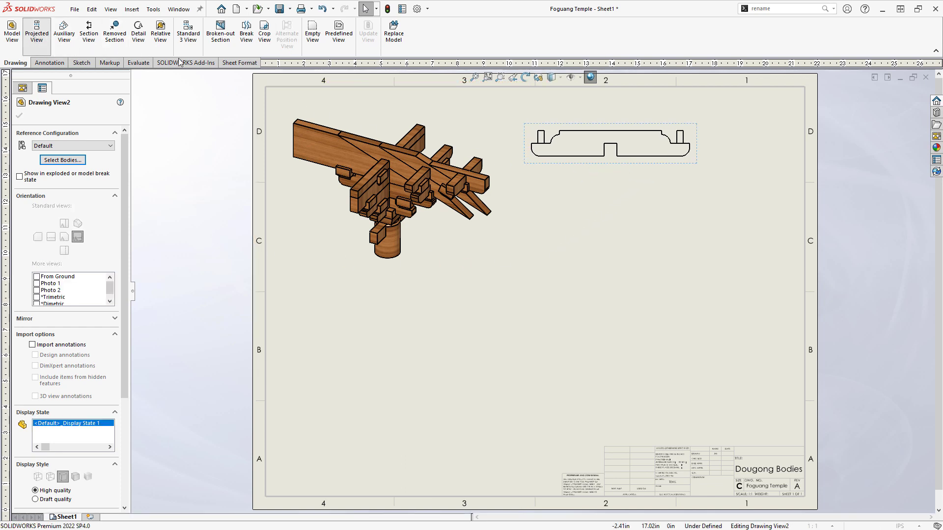
{"action": "left_click", "coordinate": [751, 153]}
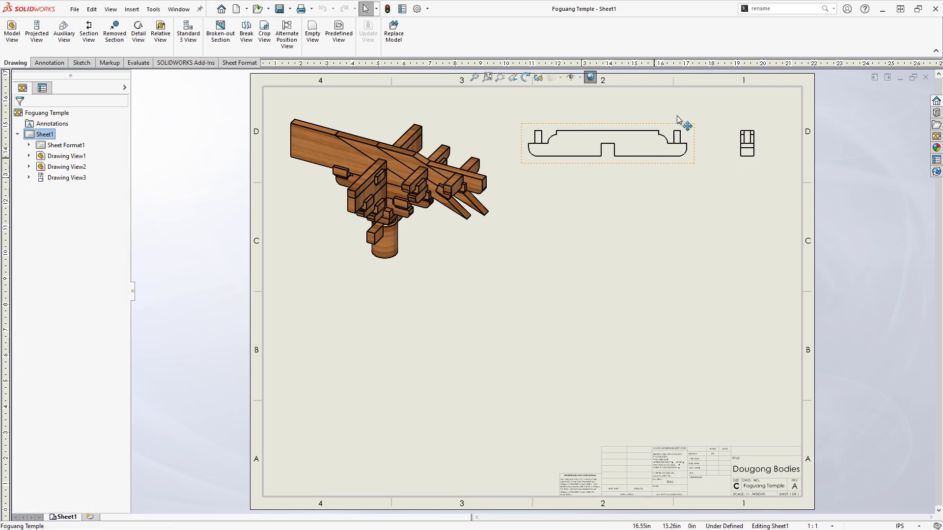
Insert model dimensions into both the 2Gong2 profile and end views
{"action": "scroll", "coordinate": [693, 91], "scroll_direction": "down", "scroll_amount": 5}
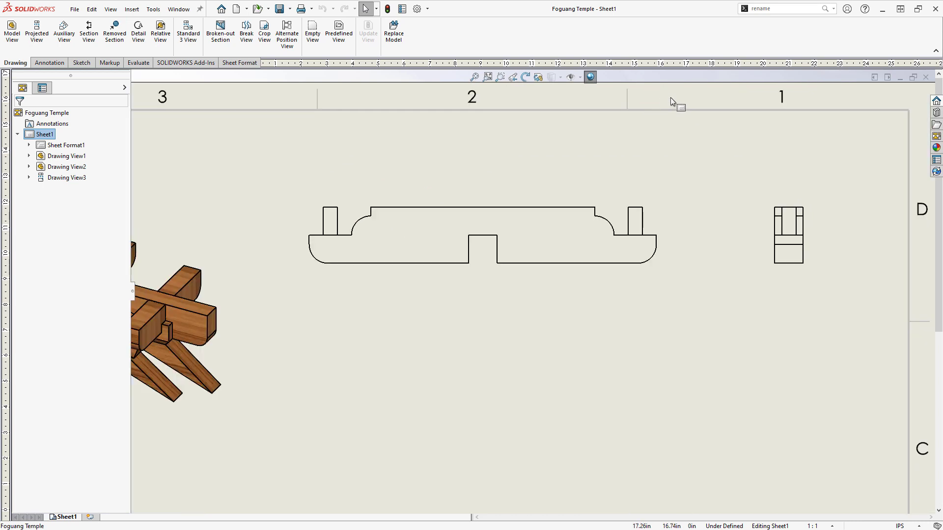
{"action": "left_click", "coordinate": [48, 62]}
{"action": "left_click", "coordinate": [44, 32]}
{"action": "left_click", "coordinate": [506, 357]}
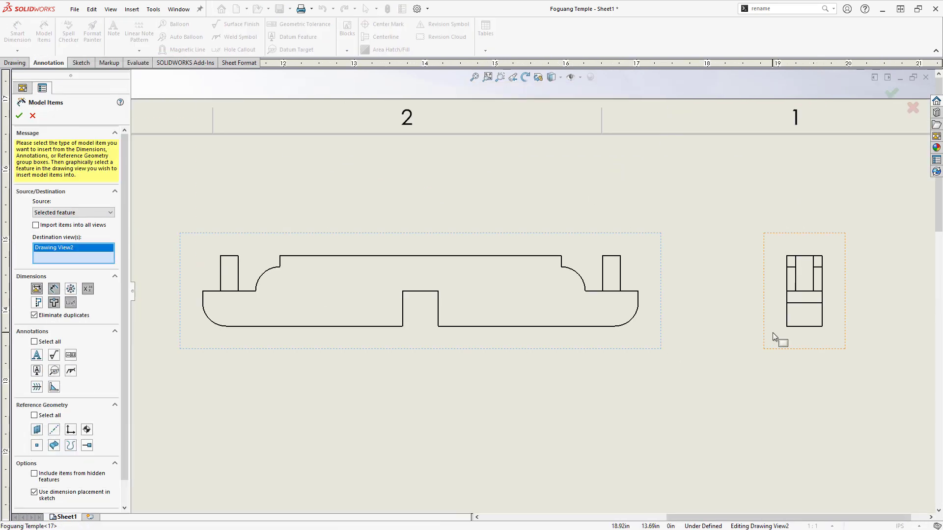
{"action": "left_click", "coordinate": [773, 332]}
{"action": "left_click", "coordinate": [598, 310]}
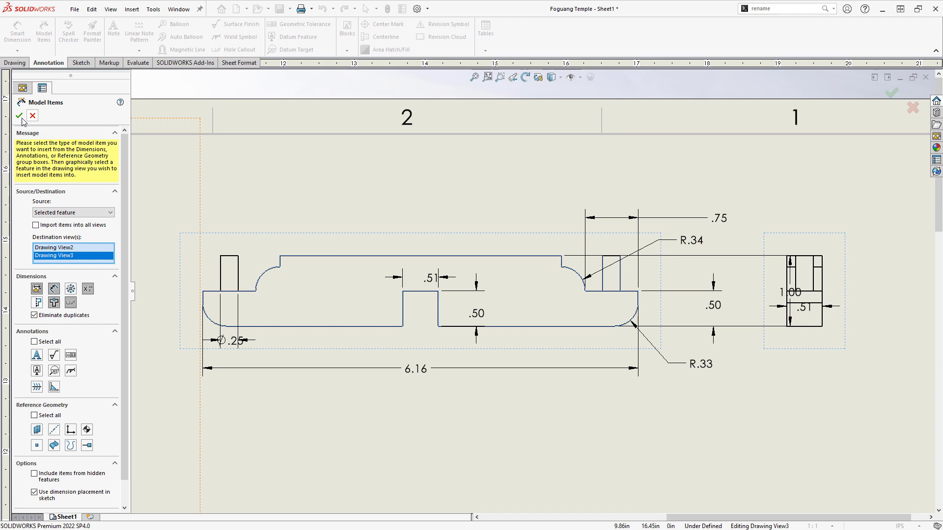
{"action": "key", "text": "Return"}
Rearrange the 6.16, .25, .51, 1.00 and .50 dimensions, then return to the part model
{"action": "left_click_drag", "start_coordinate": [415, 368], "coordinate": [417, 396]}
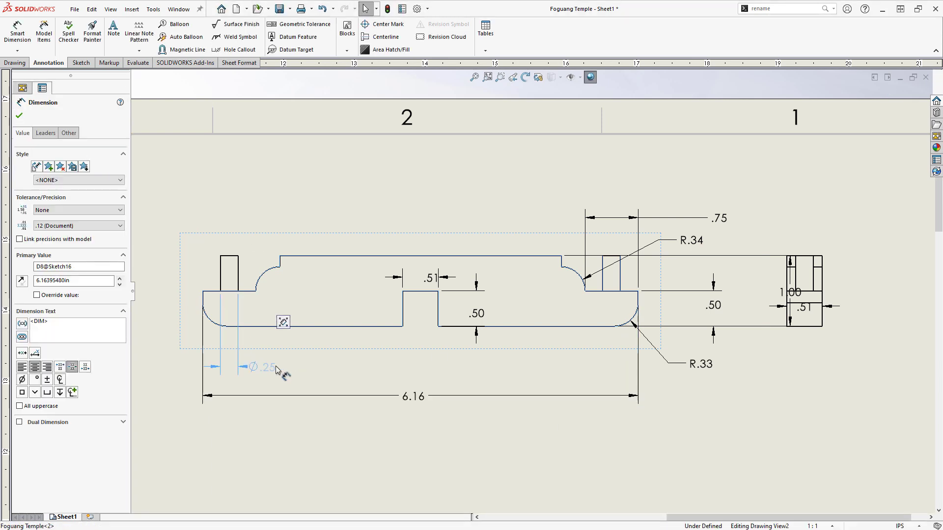
{"action": "left_click_drag", "start_coordinate": [237, 340], "coordinate": [265, 367]}
{"action": "left_click", "coordinate": [418, 278]}
{"action": "left_click_drag", "start_coordinate": [791, 292], "coordinate": [739, 292]}
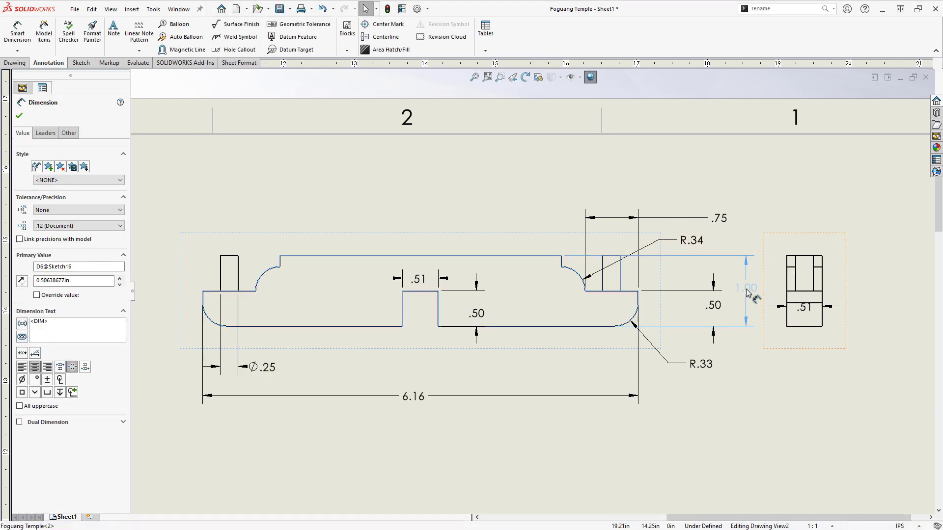
{"action": "left_click_drag", "start_coordinate": [804, 307], "coordinate": [858, 351]}
{"action": "left_click_drag", "start_coordinate": [718, 307], "coordinate": [697, 309]}
{"action": "left_click", "coordinate": [588, 368]}
{"action": "key", "text": "f"}
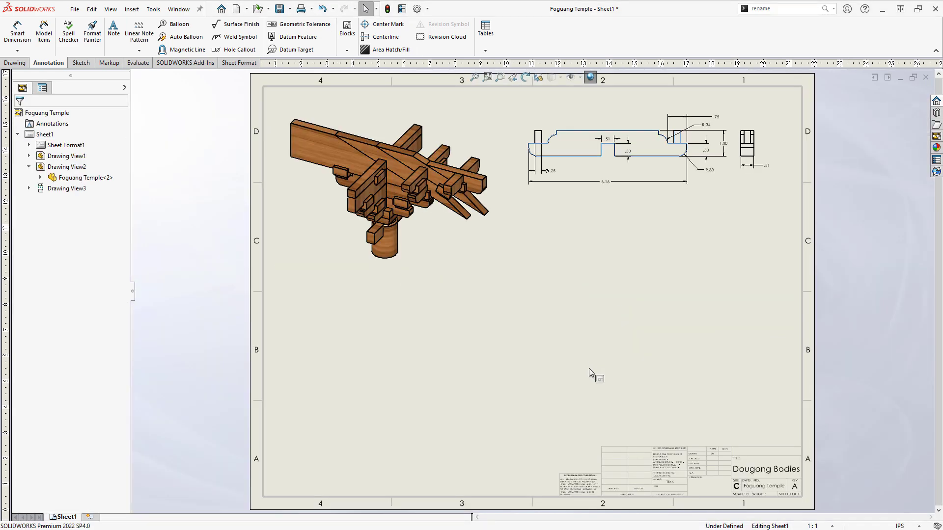
{"action": "key", "text": "ctrl+Tab"}
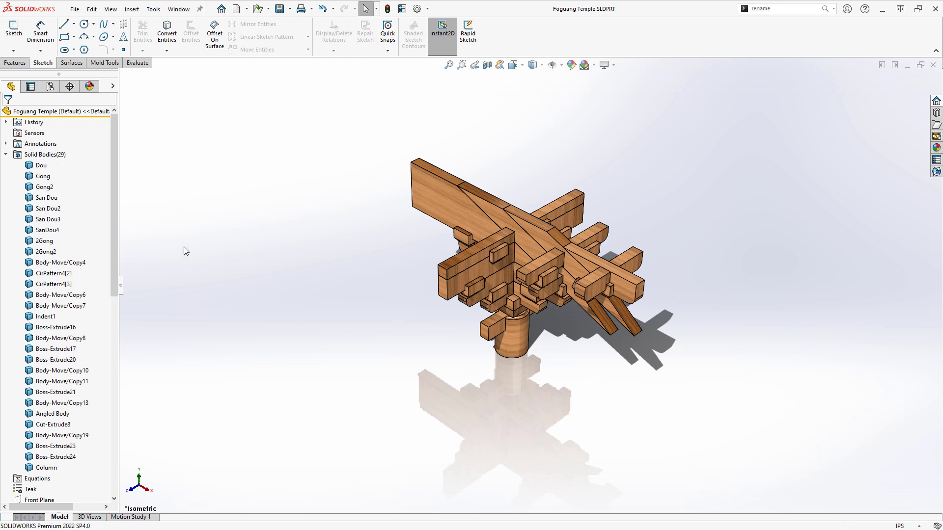
Isolate the Dou body and orbit it to a new viewing angle
{"action": "left_click", "coordinate": [42, 165]}
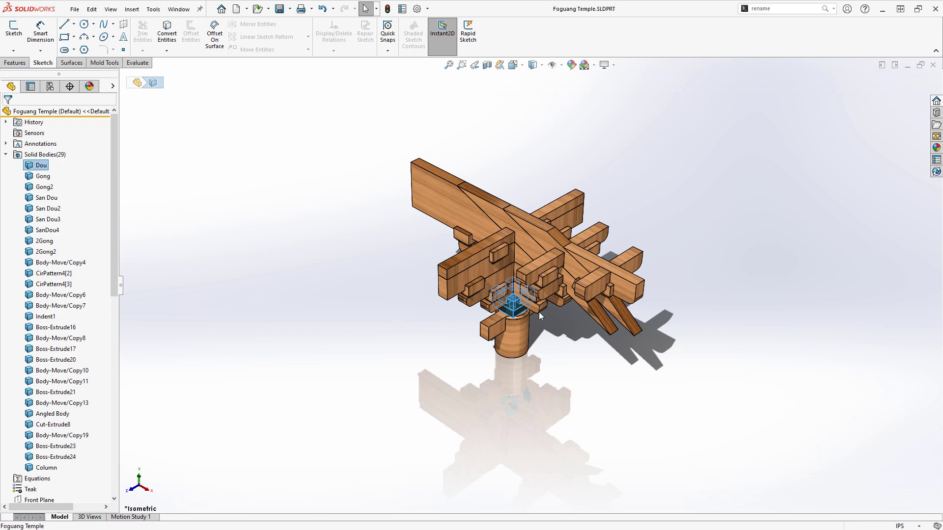
{"action": "scroll", "coordinate": [539, 312], "scroll_direction": "down", "scroll_amount": 5}
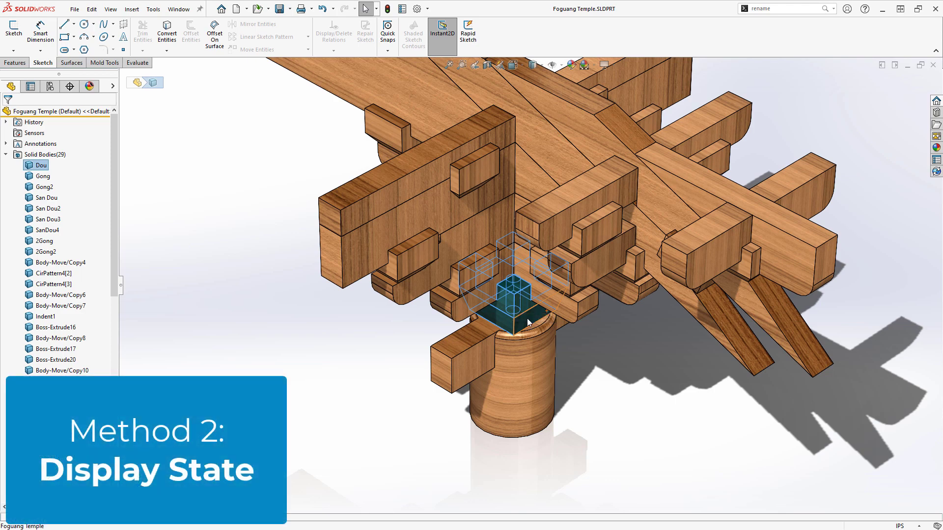
{"action": "right_click", "coordinate": [529, 324]}
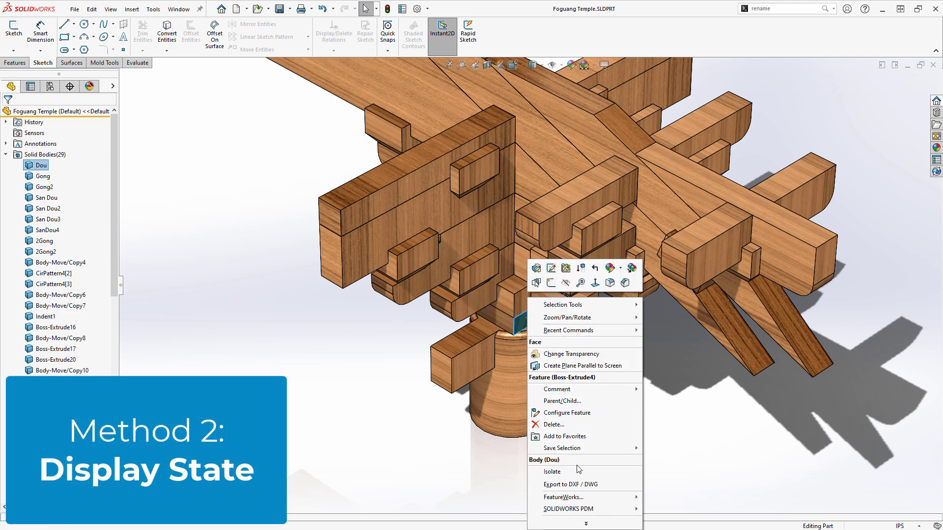
{"action": "left_click", "coordinate": [578, 472]}
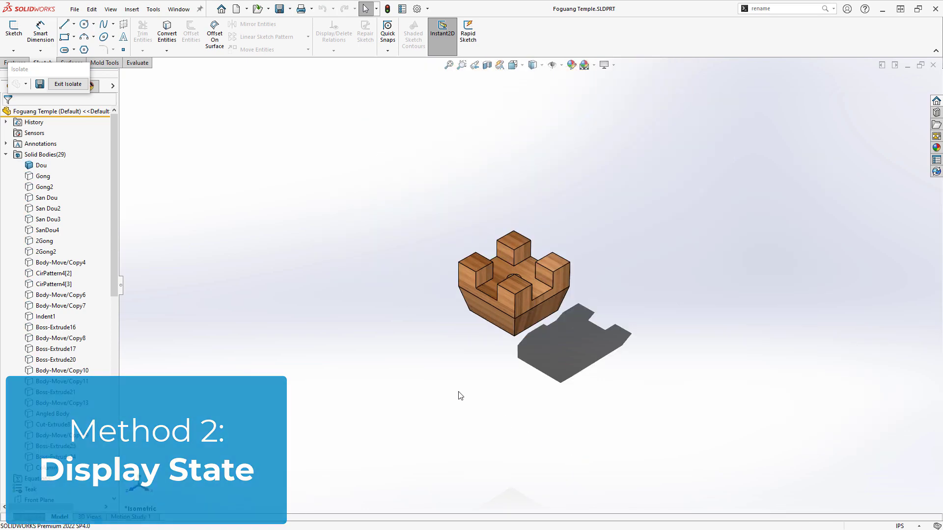
{"action": "middle_click_drag", "start_coordinate": [460, 396], "coordinate": [840, 402]}
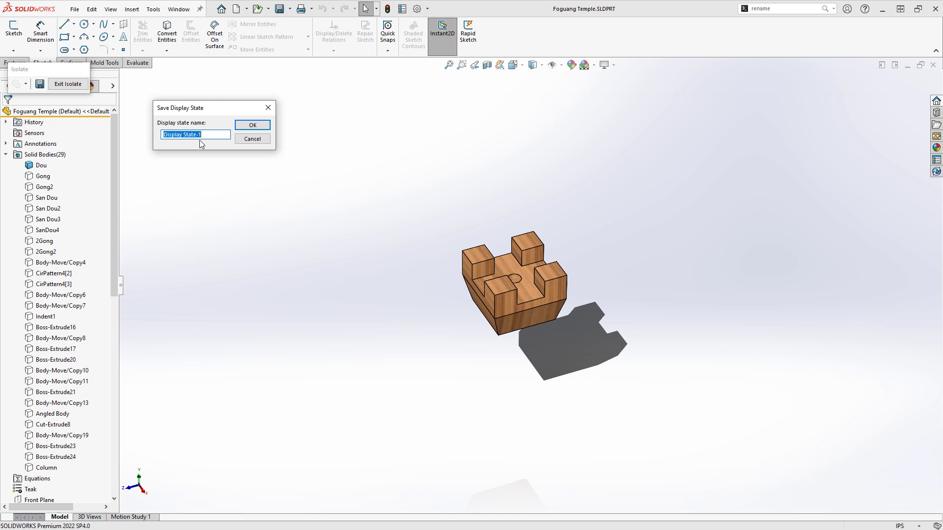
Save the isolated view as display state 'Dou Only'
{"action": "type", "text": "Dou Only"}
{"action": "left_click", "coordinate": [253, 125]}
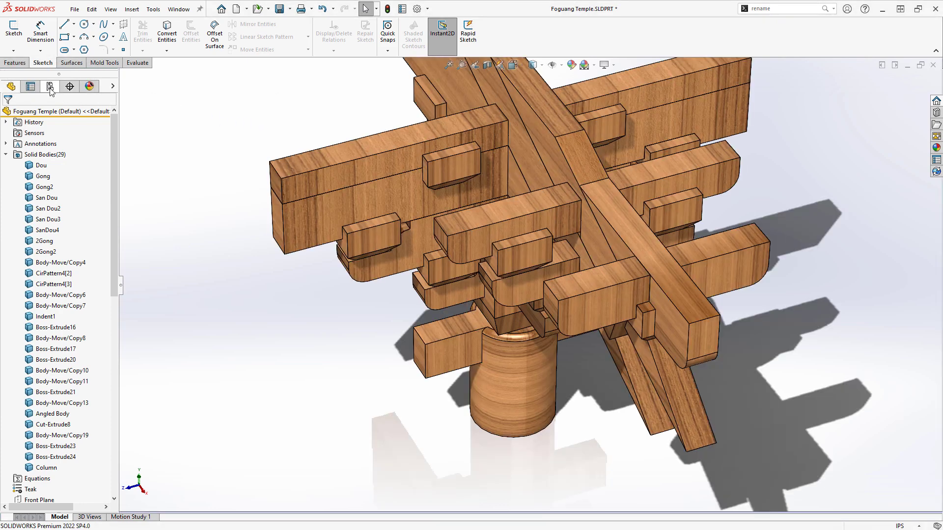
Preview the Dou Only display state, then return to Default_Display State 1 in isometric view
{"action": "left_click", "coordinate": [50, 87]}
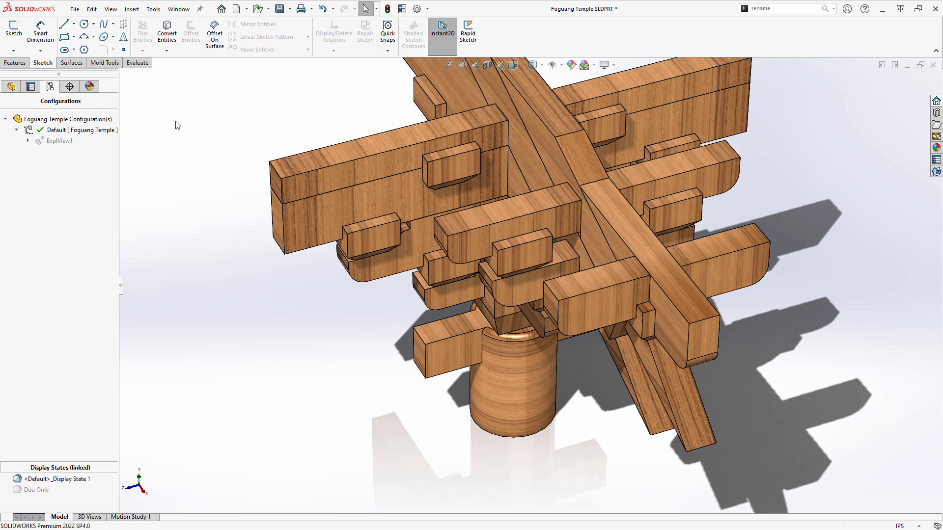
{"action": "key", "text": "f"}
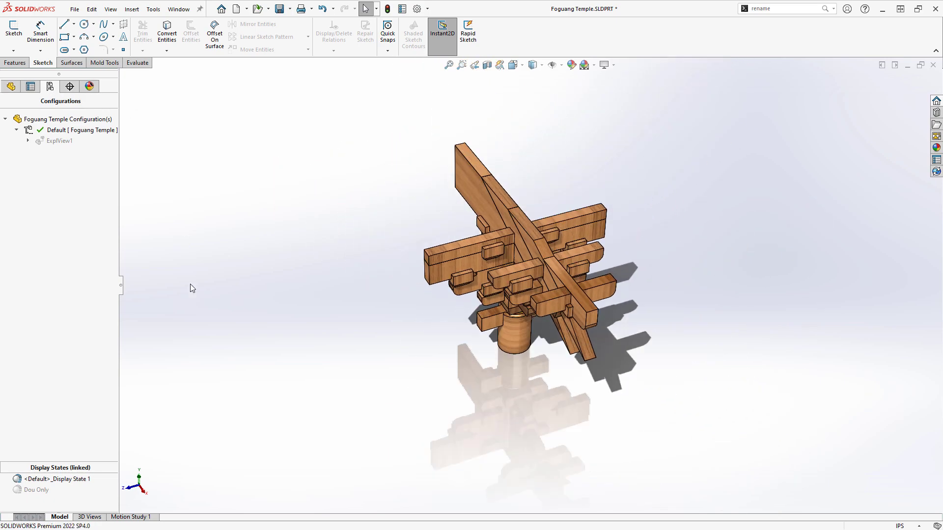
{"action": "double_click", "coordinate": [33, 490]}
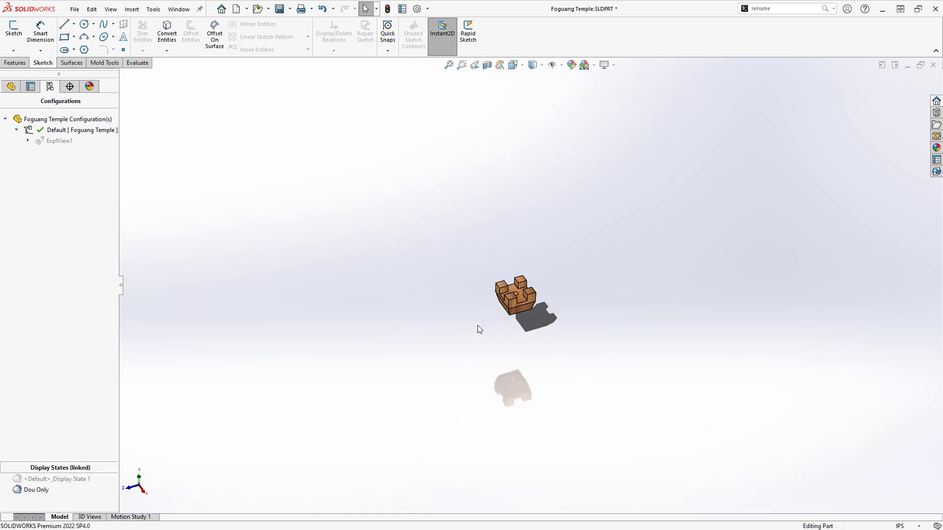
{"action": "scroll", "coordinate": [540, 331], "scroll_direction": "down", "scroll_amount": 5}
{"action": "middle_click_drag", "start_coordinate": [718, 292], "coordinate": [870, 290]}
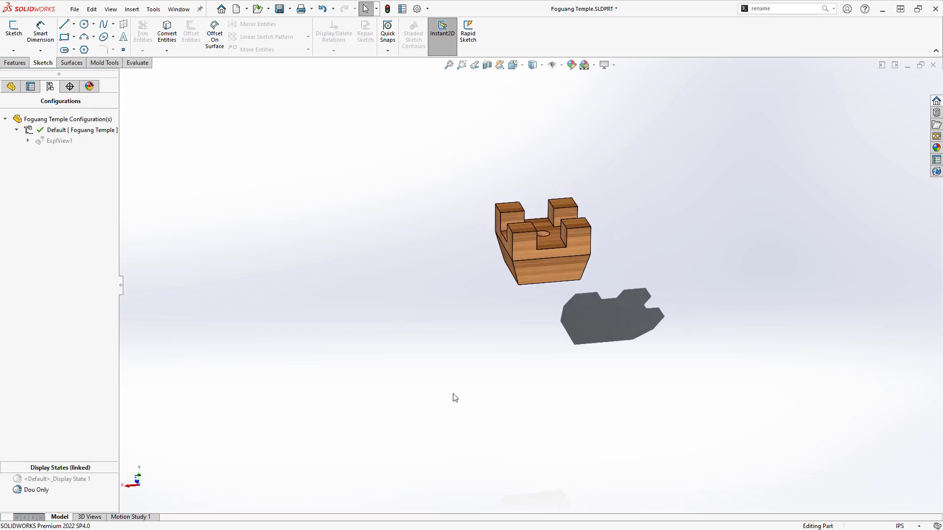
{"action": "double_click", "coordinate": [53, 479]}
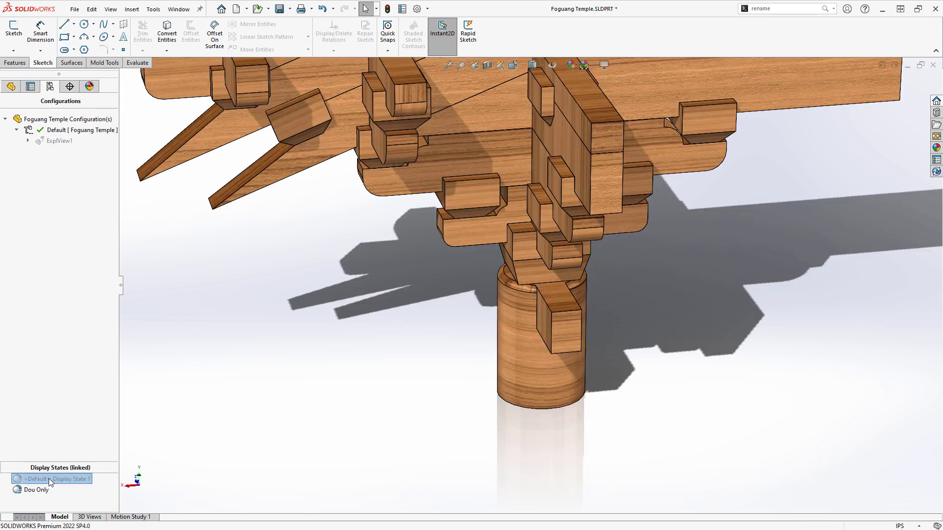
{"action": "key", "text": "f"}
{"action": "key", "text": "ctrl+7"}
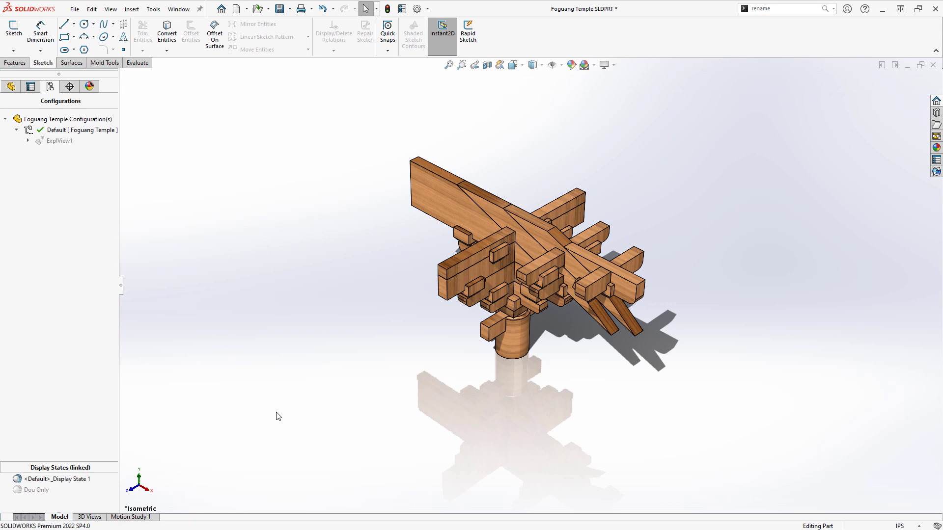
Place a front view on the drawing sheet using the Dou Only display state
{"action": "key", "text": "ctrl+Tab"}
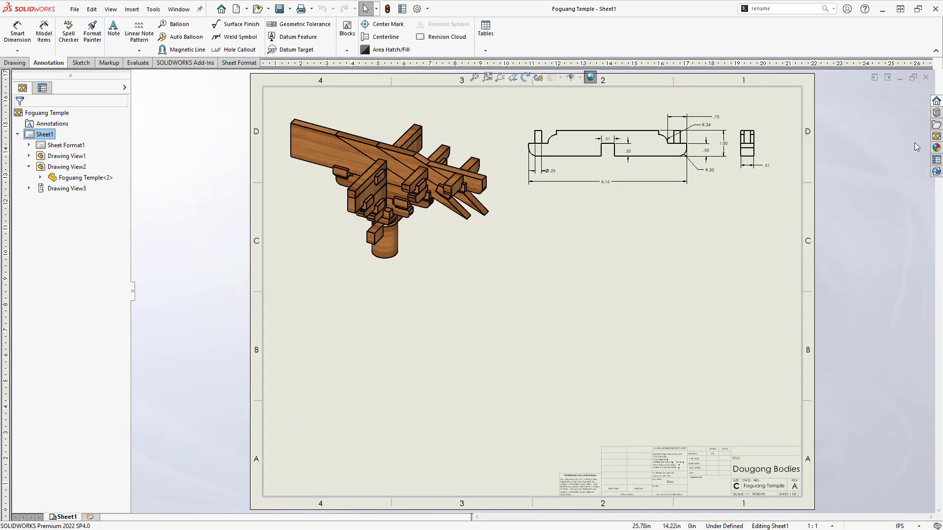
{"action": "left_click", "coordinate": [938, 138]}
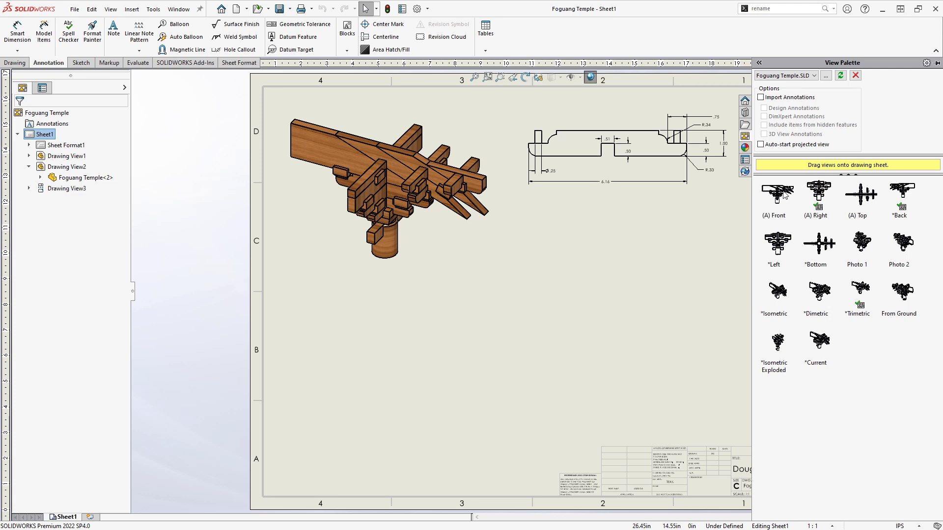
{"action": "left_click_drag", "start_coordinate": [776, 200], "coordinate": [689, 241]}
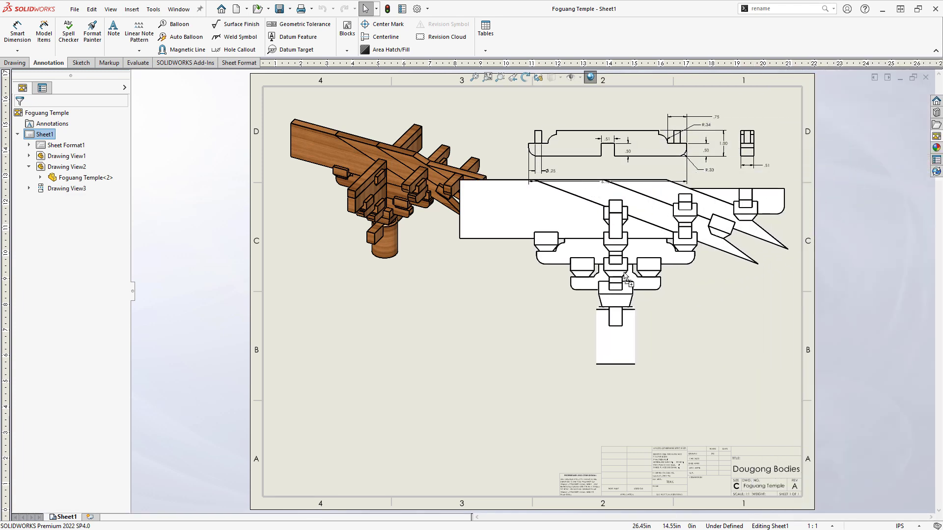
{"action": "left_click_drag", "start_coordinate": [625, 276], "coordinate": [618, 256]}
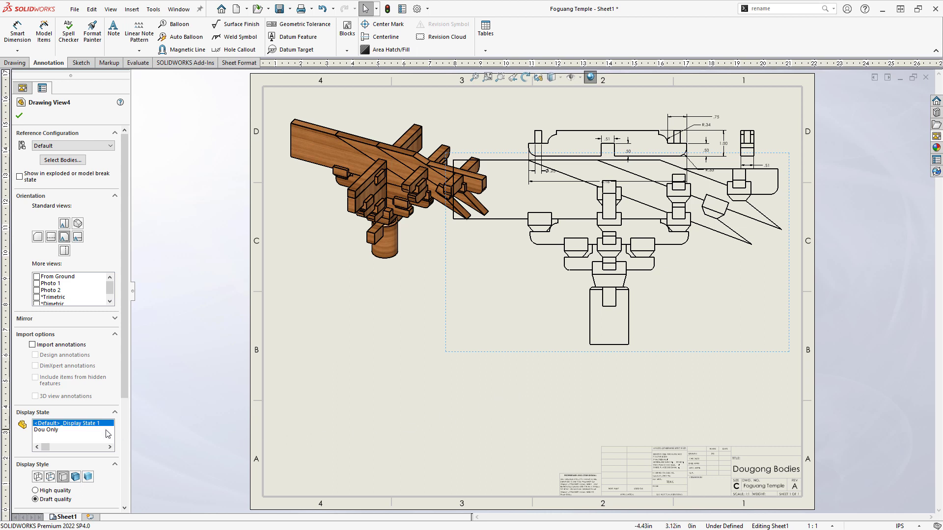
{"action": "left_click", "coordinate": [47, 430]}
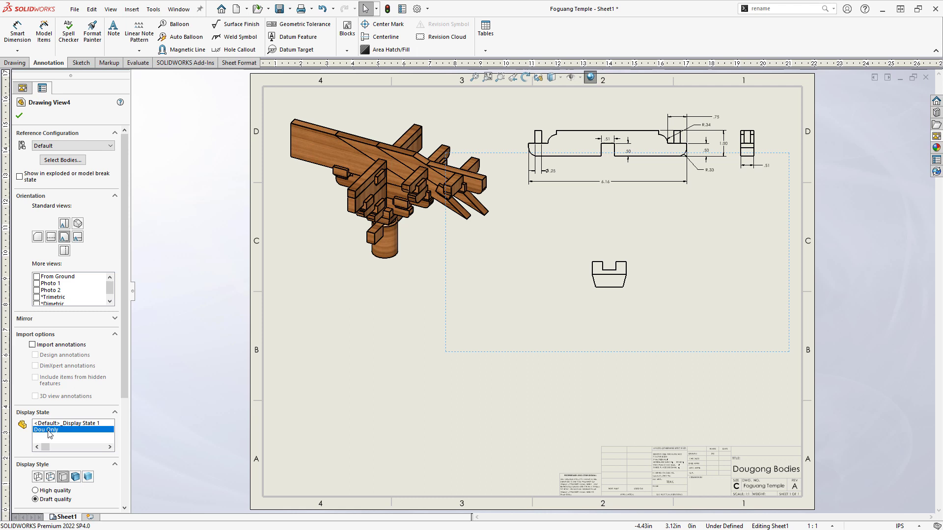
{"action": "key", "text": "Return"}
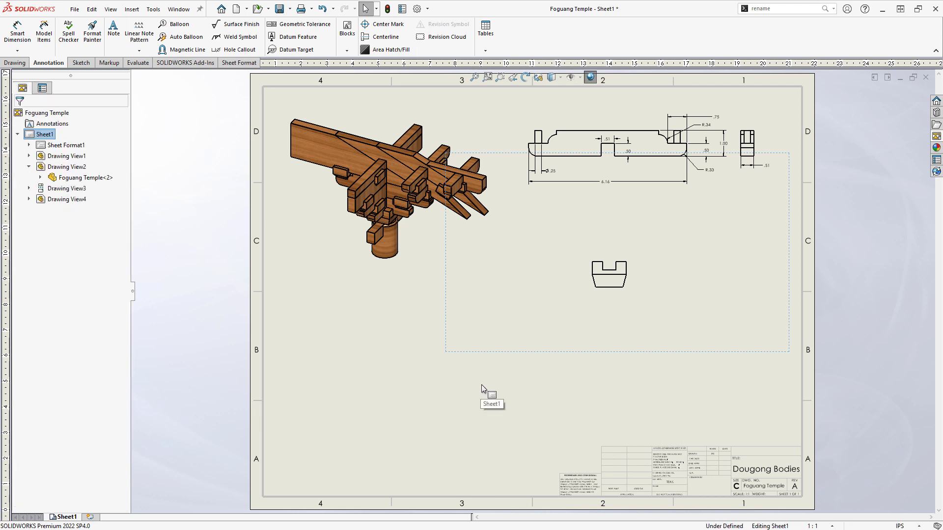
Set the Dou view to Hidden Lines Visible and add Section A-A cut vertically through its centre
{"action": "left_click", "coordinate": [529, 325]}
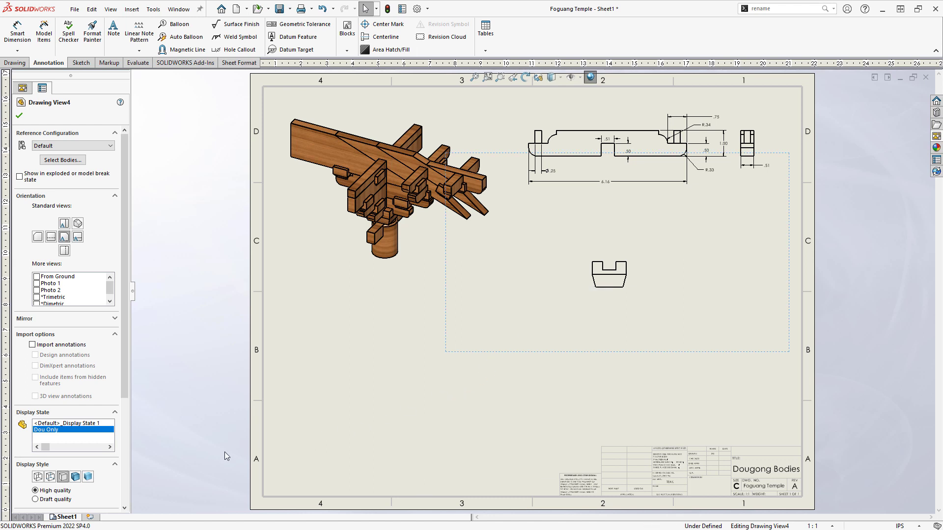
{"action": "left_click", "coordinate": [50, 477]}
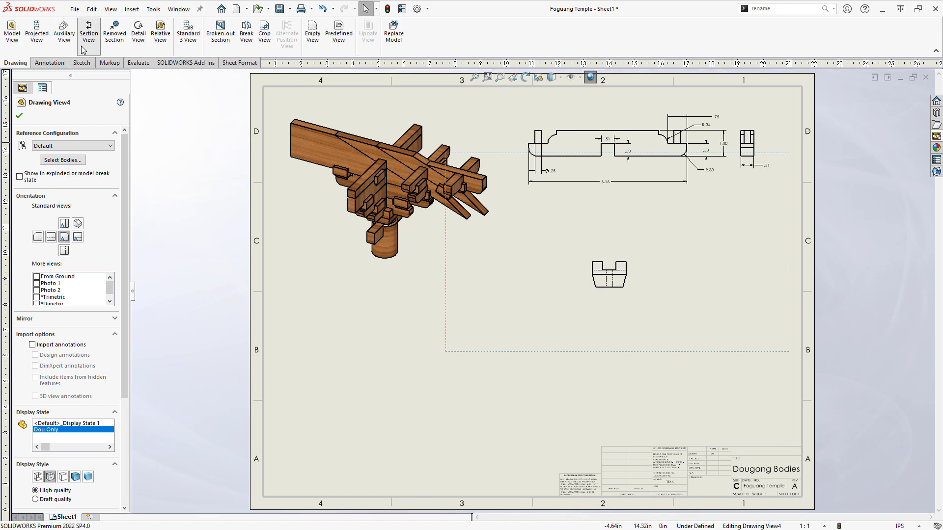
{"action": "left_click", "coordinate": [89, 32]}
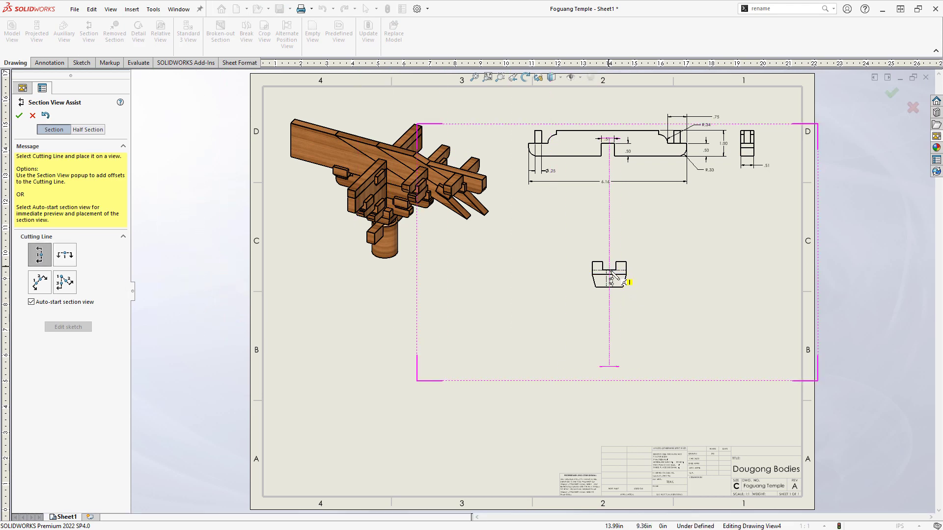
{"action": "scroll", "coordinate": [609, 275], "scroll_direction": "down", "scroll_amount": 3}
{"action": "left_click", "coordinate": [611, 286]}
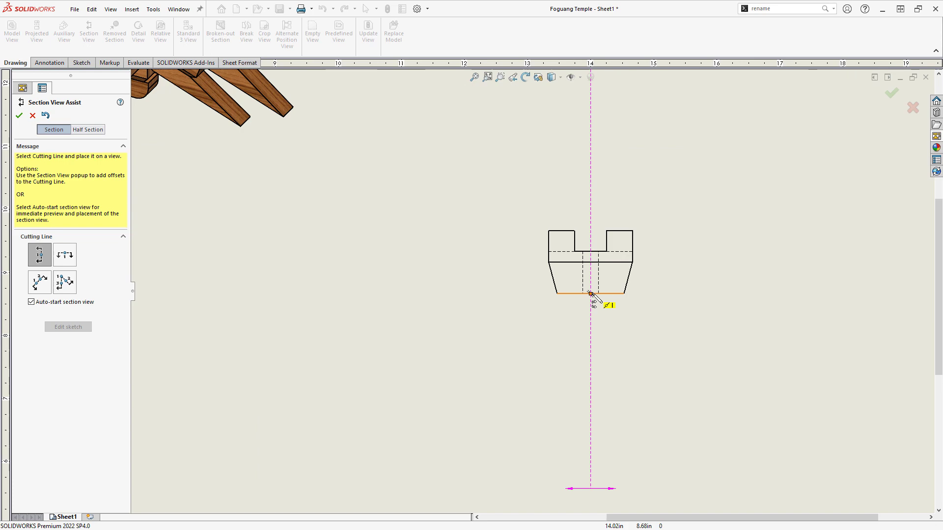
{"action": "scroll", "coordinate": [720, 287], "scroll_direction": "up", "scroll_amount": 5}
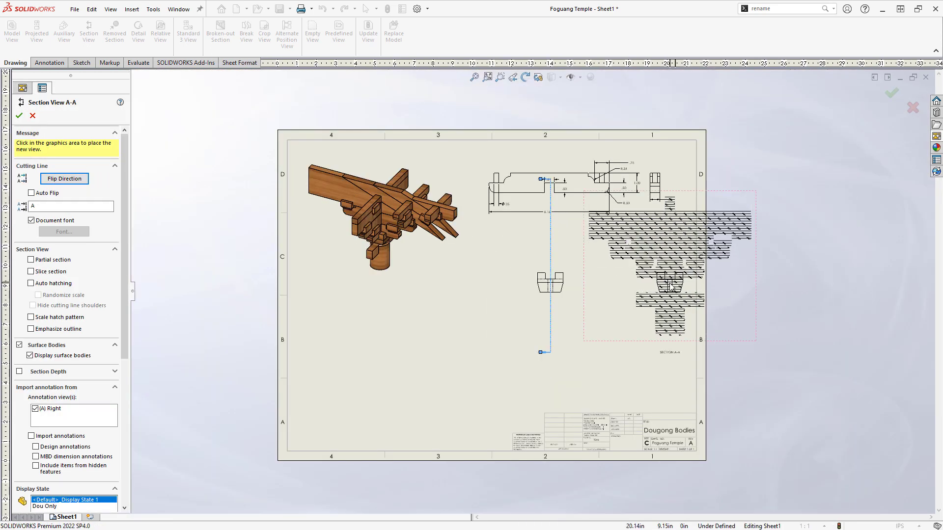
{"action": "left_click", "coordinate": [670, 288]}
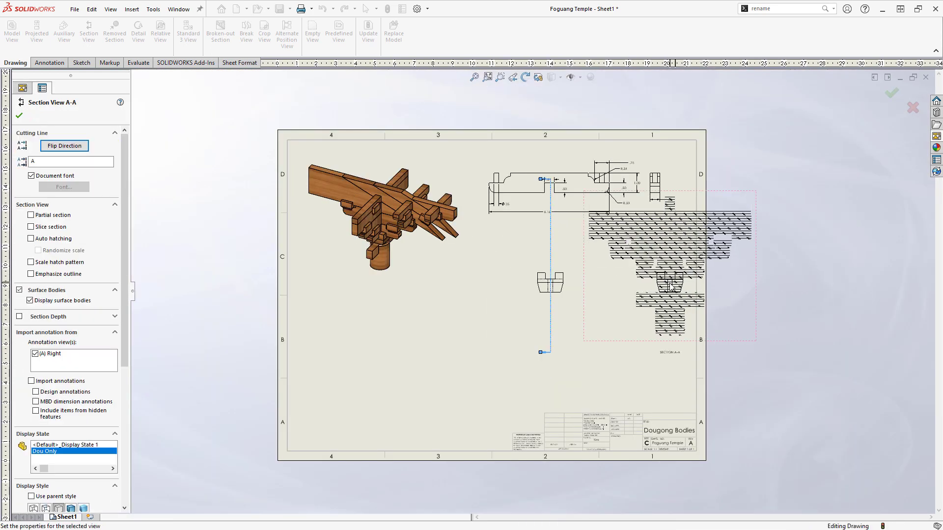
{"action": "left_click", "coordinate": [623, 308]}
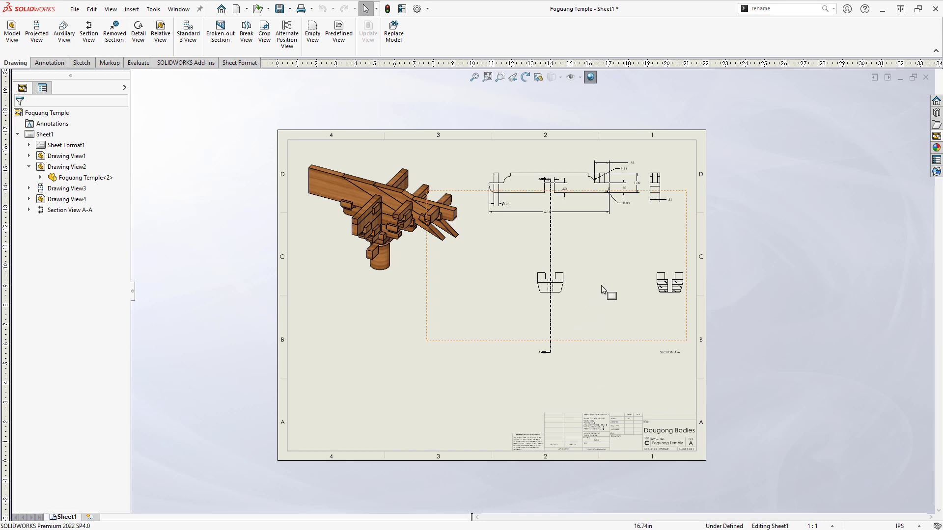
Shorten section line A-A to span only the lower view and move Section A-A closer
{"action": "scroll", "coordinate": [605, 290], "scroll_direction": "down", "scroll_amount": 3}
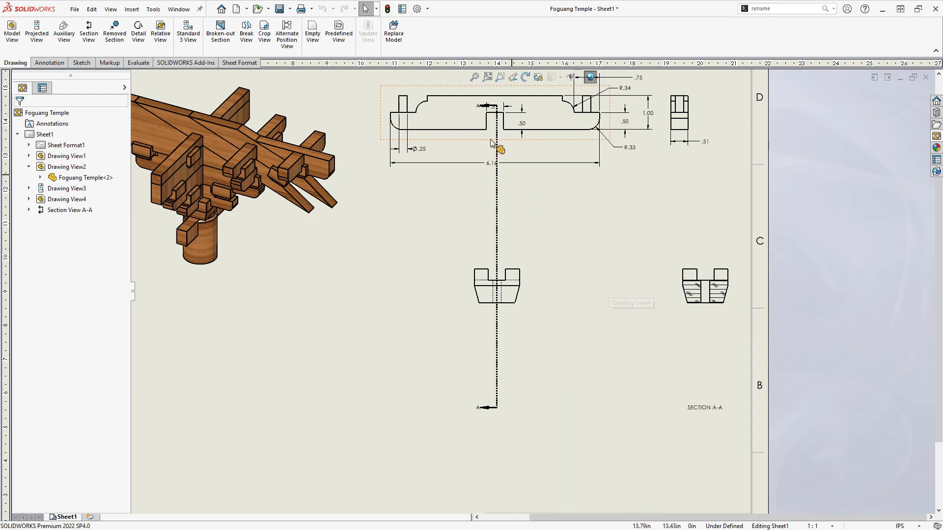
{"action": "left_click", "coordinate": [497, 106]}
{"action": "left_click_drag", "start_coordinate": [496, 105], "coordinate": [497, 259]}
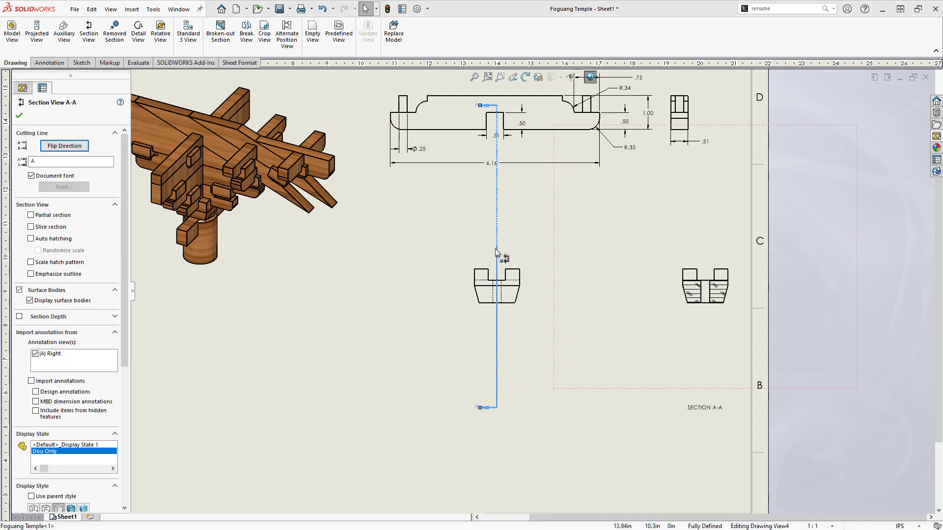
{"action": "left_click_drag", "start_coordinate": [498, 411], "coordinate": [500, 314]}
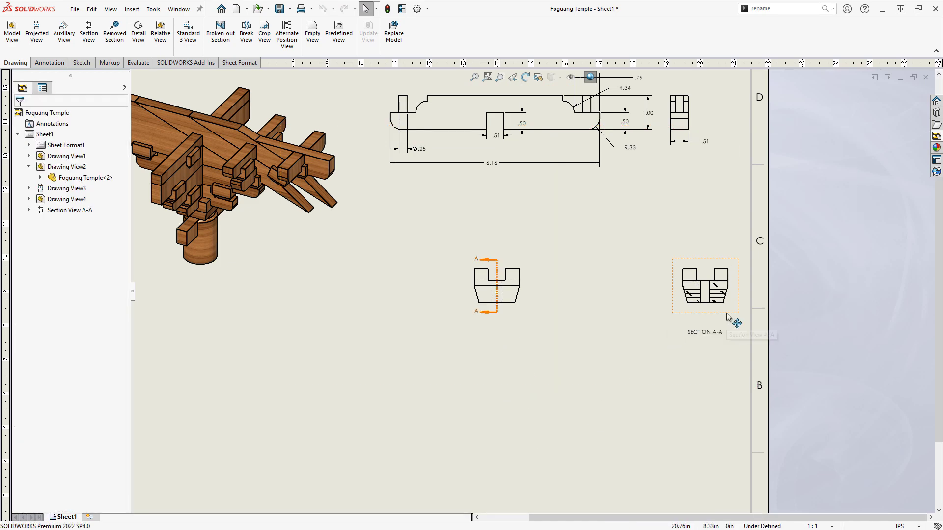
{"action": "left_click_drag", "start_coordinate": [728, 316], "coordinate": [643, 314]}
Insert model dimensions and reposition the two .50, the 1.06 and the 15° dimensions
{"action": "left_click", "coordinate": [488, 396]}
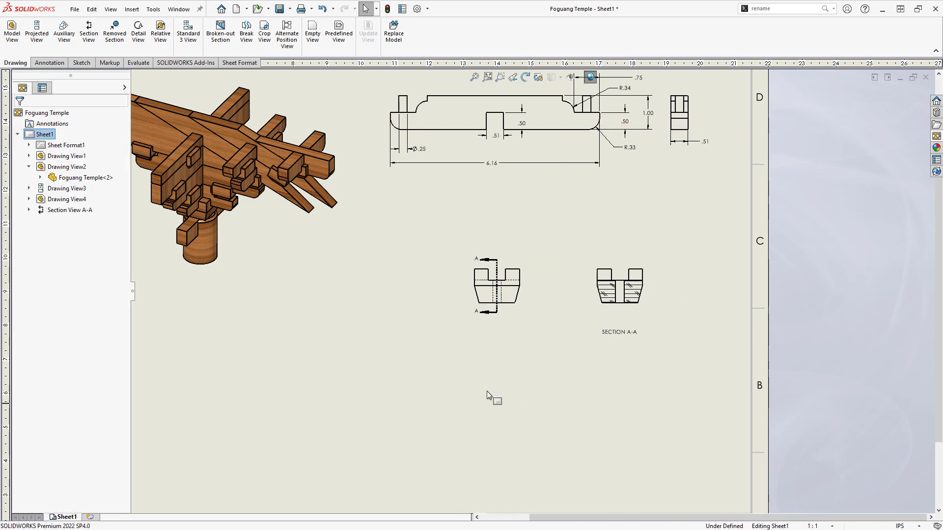
{"action": "left_click", "coordinate": [49, 62]}
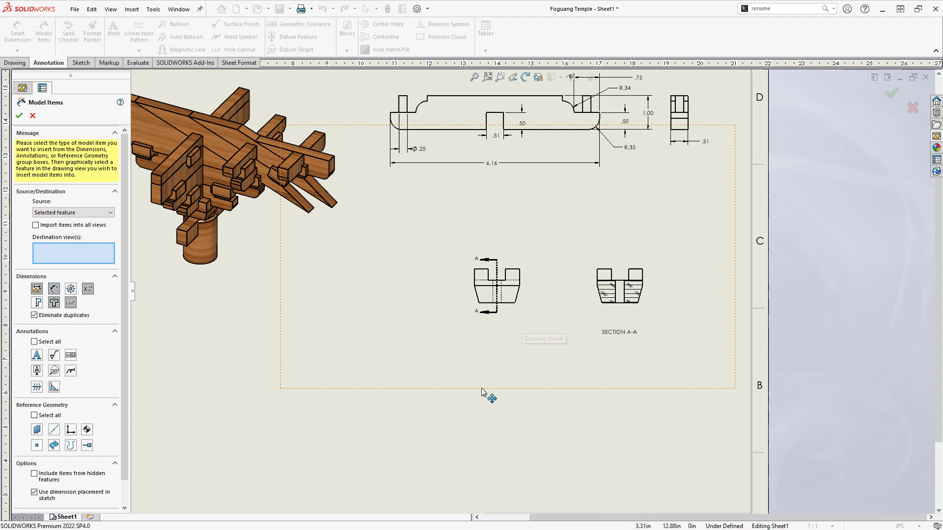
{"action": "left_click", "coordinate": [511, 295]}
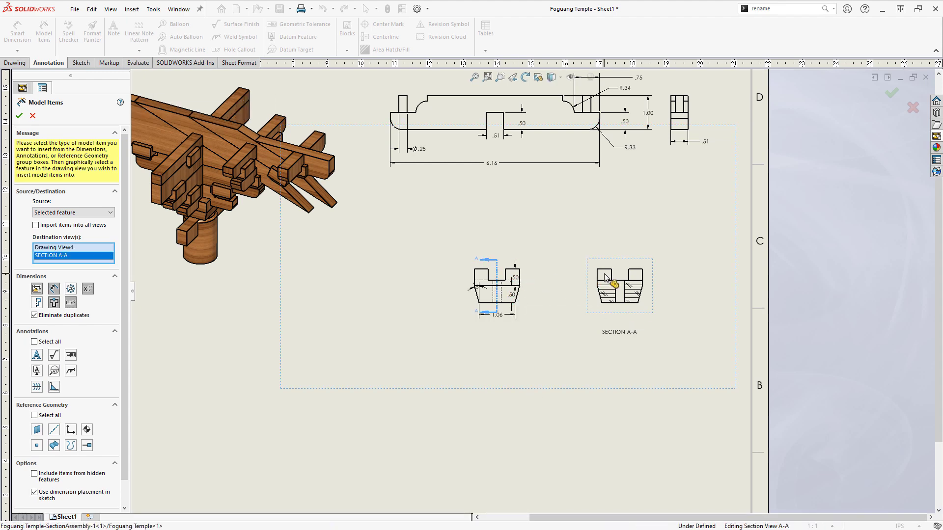
{"action": "left_click", "coordinate": [20, 115]}
{"action": "scroll", "coordinate": [500, 278], "scroll_direction": "down", "scroll_amount": 5}
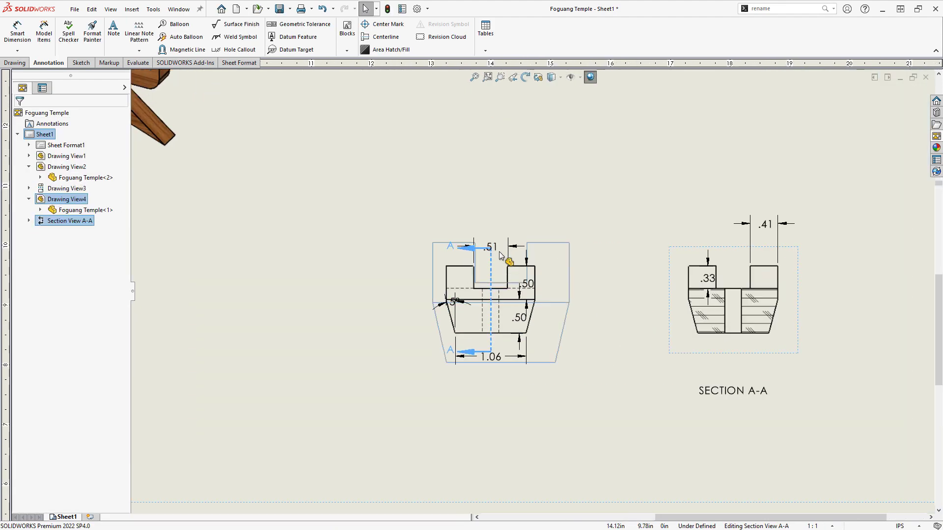
{"action": "left_click_drag", "start_coordinate": [532, 287], "coordinate": [573, 290]}
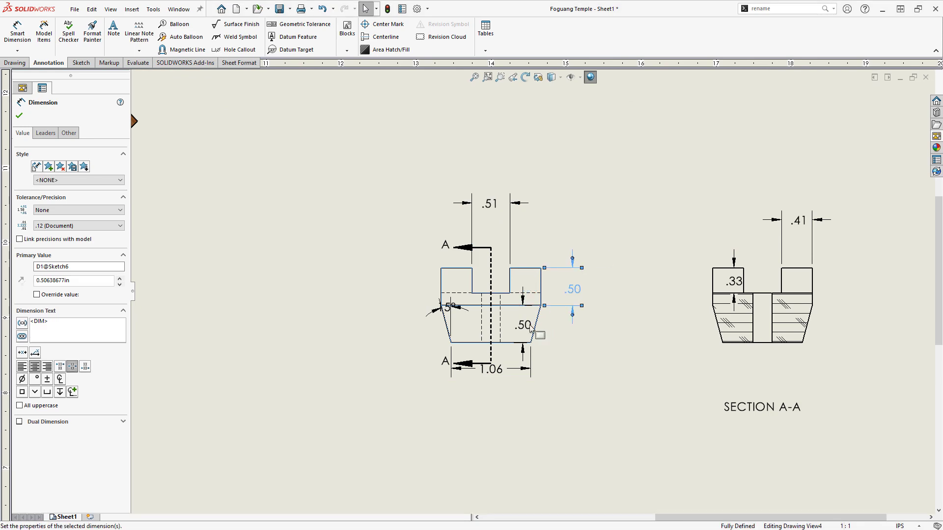
{"action": "left_click_drag", "start_coordinate": [523, 325], "coordinate": [556, 325]}
{"action": "left_click_drag", "start_coordinate": [500, 376], "coordinate": [500, 399]}
{"action": "left_click_drag", "start_coordinate": [448, 308], "coordinate": [393, 338]}
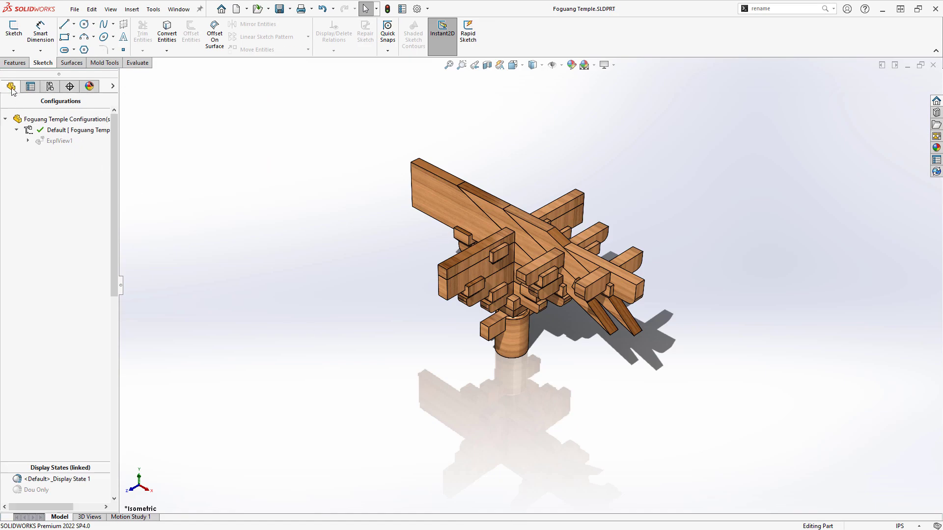
Isolate the Angled Body from Solid Bodies, orbit to inspect it, then exit isolation
{"action": "left_click", "coordinate": [11, 86]}
{"action": "left_click", "coordinate": [65, 416]}
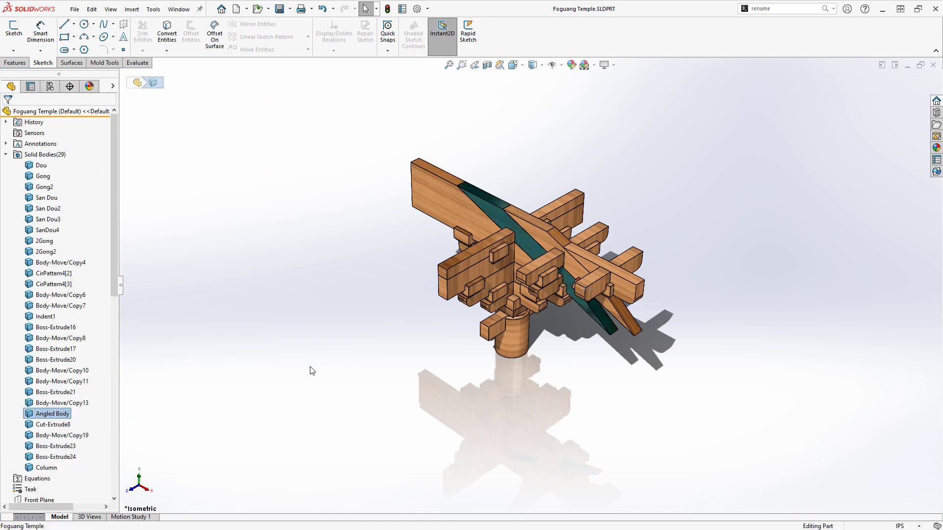
{"action": "right_click", "coordinate": [505, 217]}
{"action": "left_click", "coordinate": [529, 392]}
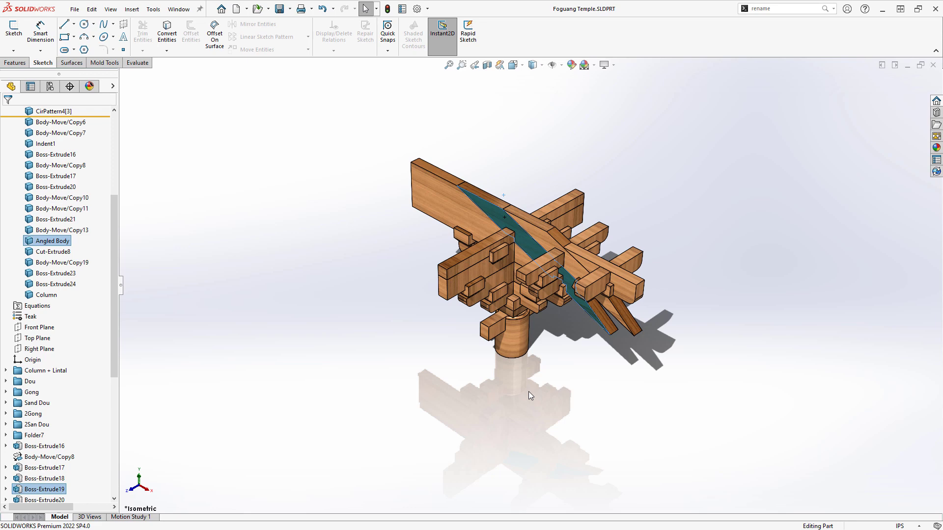
{"action": "middle_click_drag", "start_coordinate": [567, 244], "coordinate": [764, 233]}
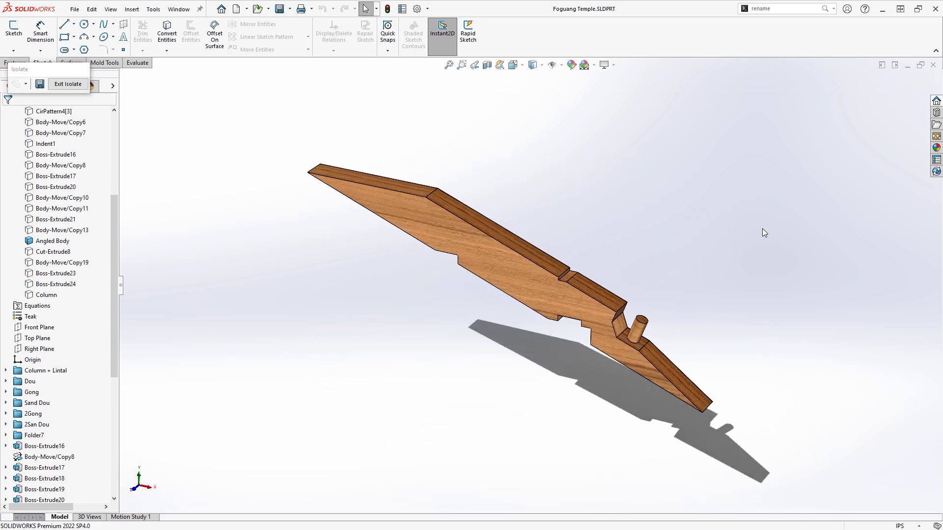
{"action": "left_click", "coordinate": [69, 85]}
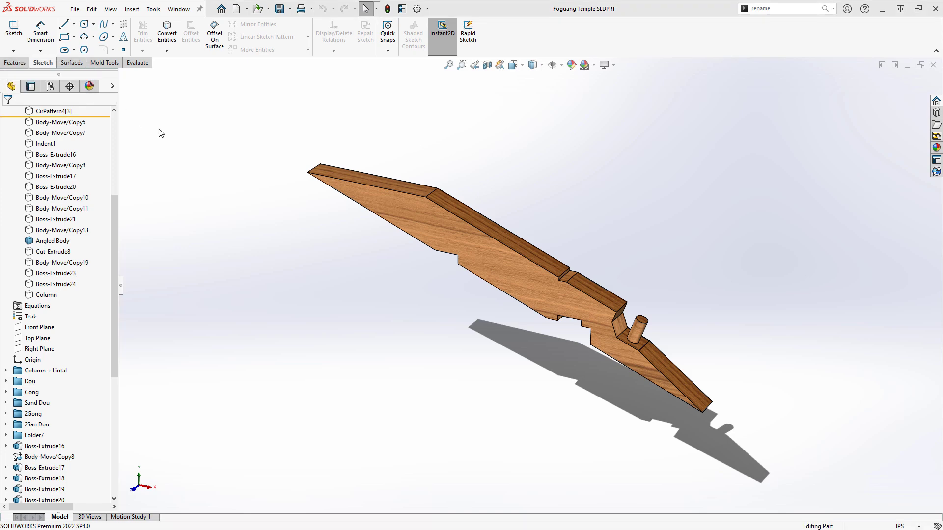
Place a View Palette front view showing only the Angled Body, and begin a projected view of it
{"action": "key", "text": "ctrl+Tab"}
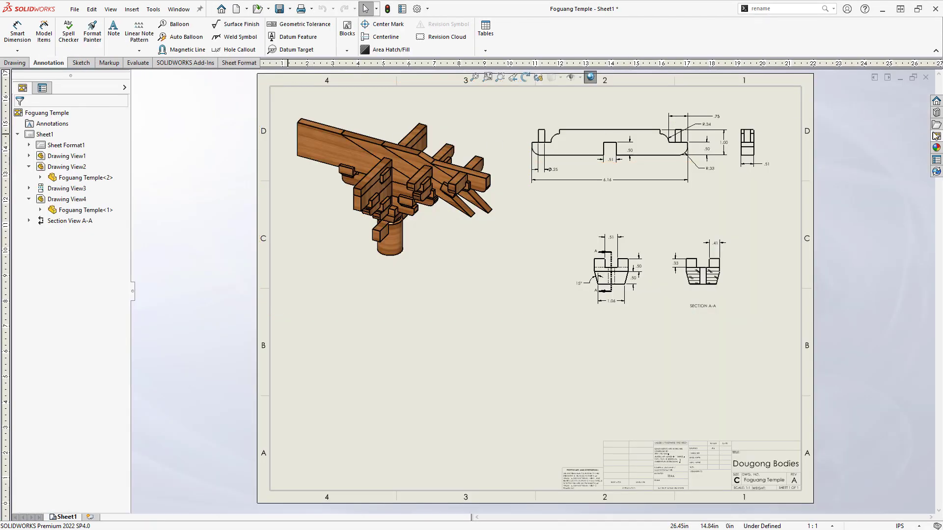
{"action": "left_click", "coordinate": [936, 137]}
{"action": "mouse_move", "coordinate": [780, 193]}
{"action": "left_mouse_down"}
{"action": "mouse_move", "coordinate": [697, 300]}
{"action": "mouse_move", "coordinate": [599, 370]}
{"action": "mouse_move", "coordinate": [523, 407]}
{"action": "mouse_move", "coordinate": [533, 414]}
{"action": "left_mouse_up"}
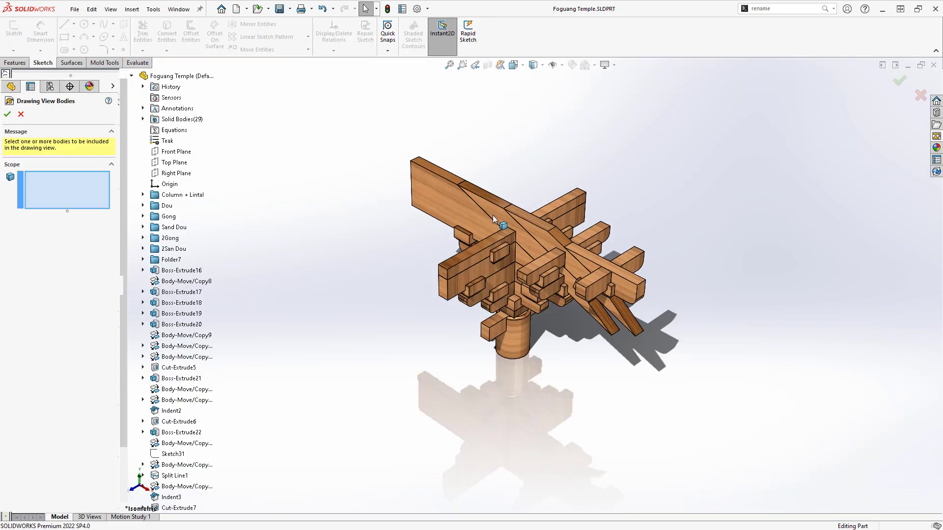
{"action": "left_click", "coordinate": [494, 220]}
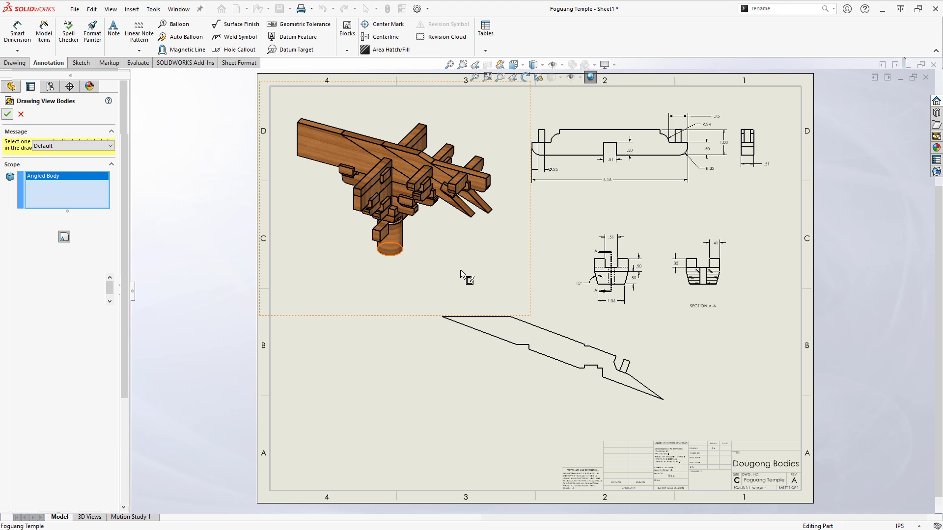
{"action": "left_click", "coordinate": [7, 114]}
{"action": "left_click", "coordinate": [15, 62]}
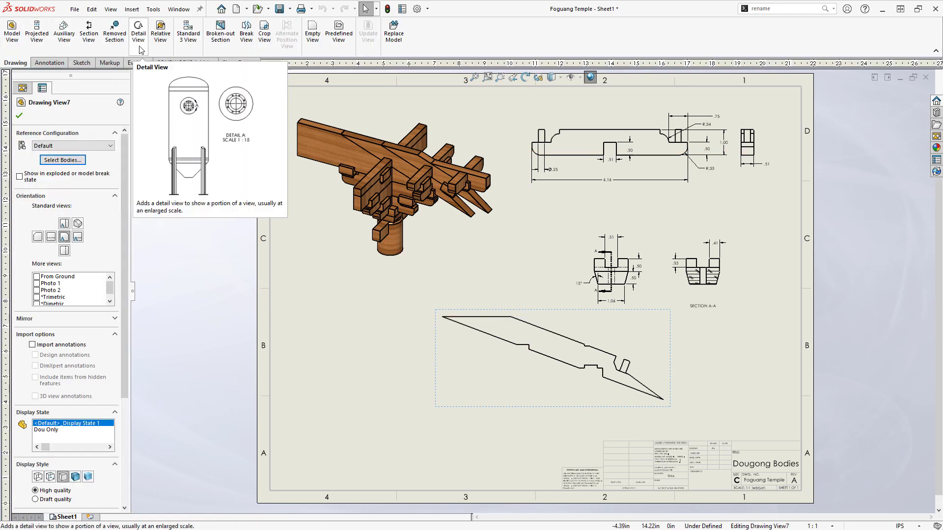
{"action": "left_click", "coordinate": [36, 32]}
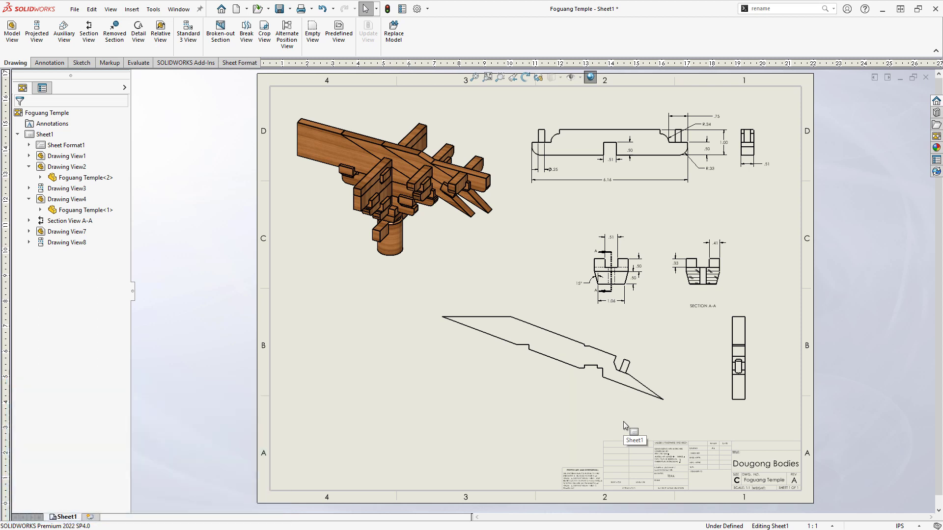
Save the drawing and delete the Angled Body front view
{"action": "key", "text": "ctrl+s"}
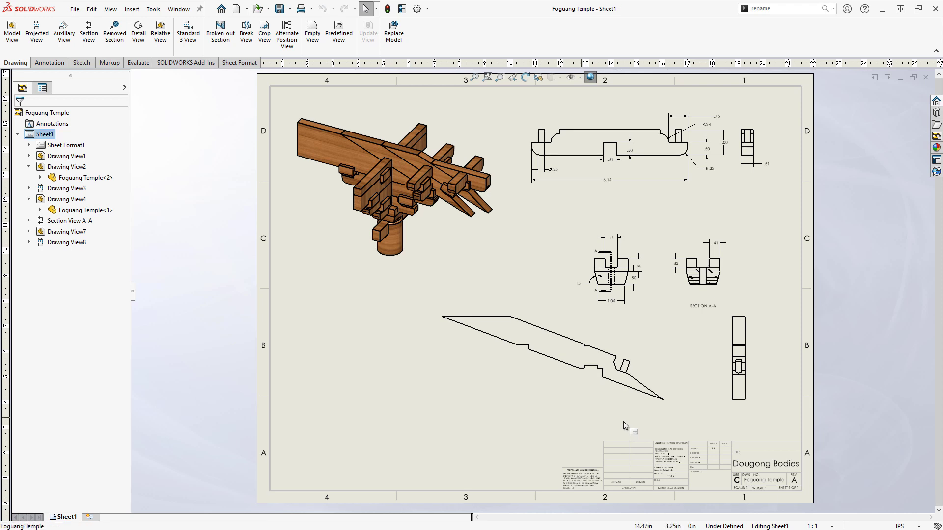
{"action": "left_click", "coordinate": [616, 403]}
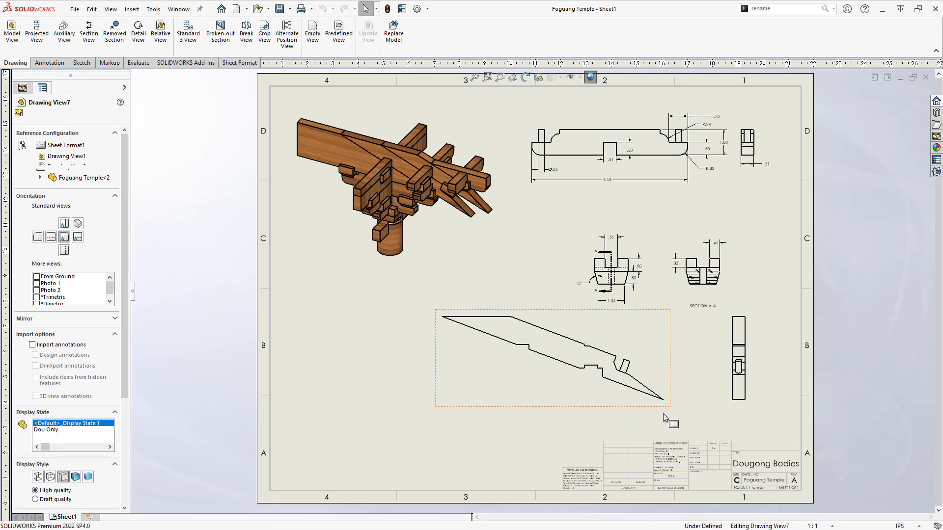
{"action": "key", "text": "Delete"}
{"action": "key", "text": "Return"}
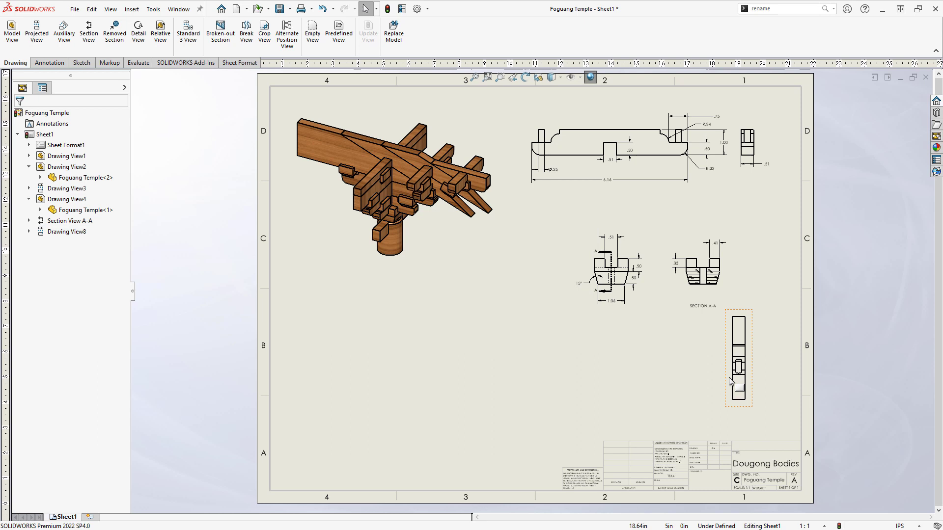
Delete the Angled Body's projected side view as well
{"action": "left_click", "coordinate": [730, 381]}
{"action": "key", "text": "Delete"}
{"action": "key", "text": "Escape"}
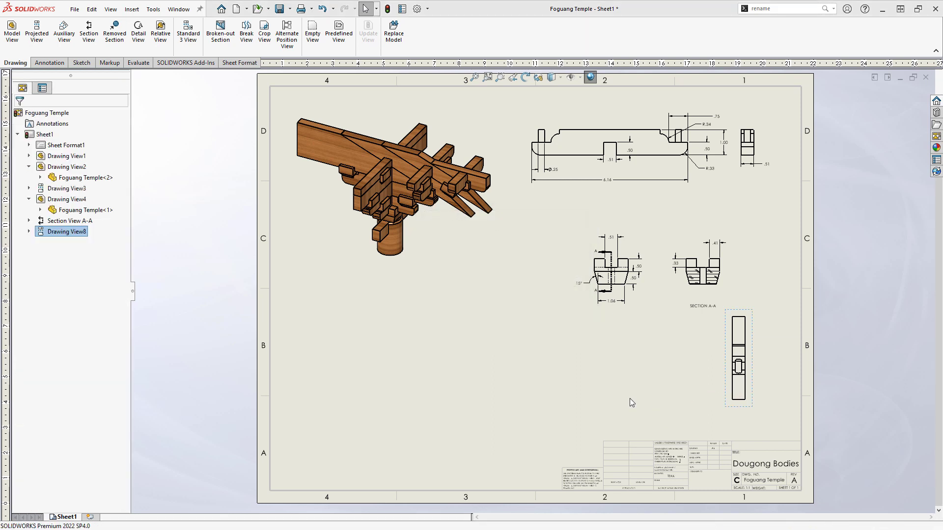
{"action": "key", "text": "Delete"}
{"action": "key", "text": "Return"}
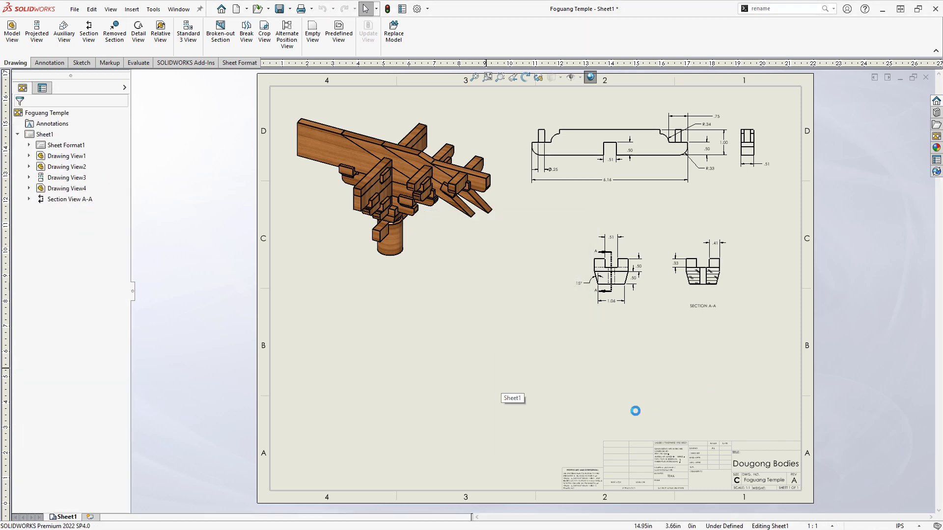
{"action": "left_click", "coordinate": [161, 36]}
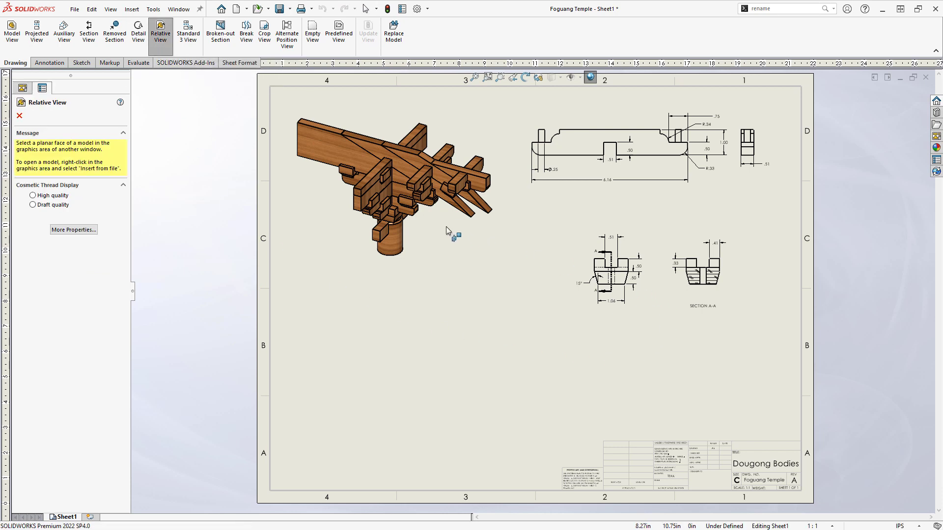
Limit the relative view to the Angled Body and set its angled face as Front
{"action": "left_click", "coordinate": [423, 222]}
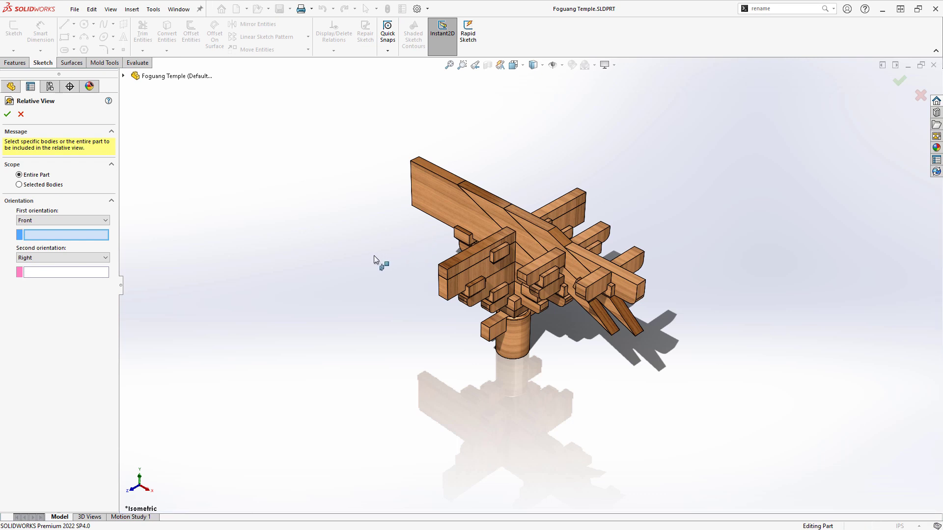
{"action": "left_click", "coordinate": [41, 185]}
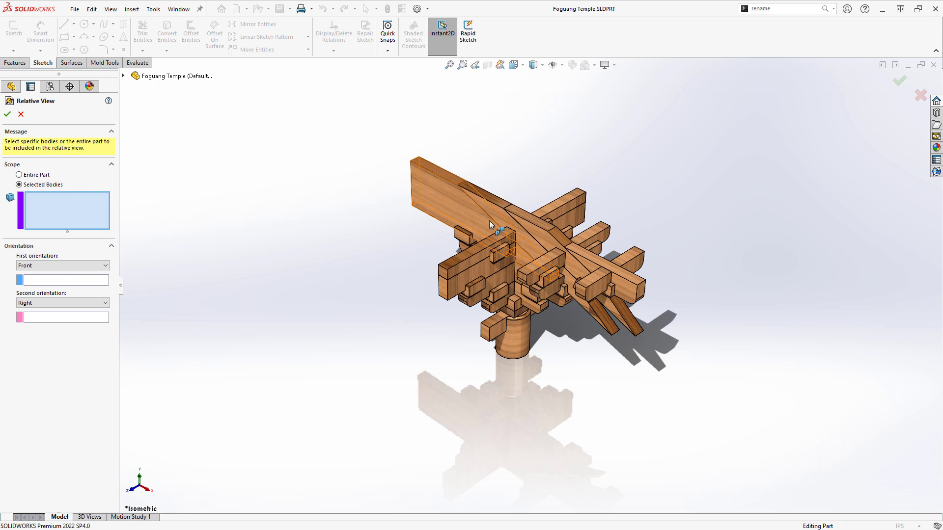
{"action": "left_click", "coordinate": [501, 216]}
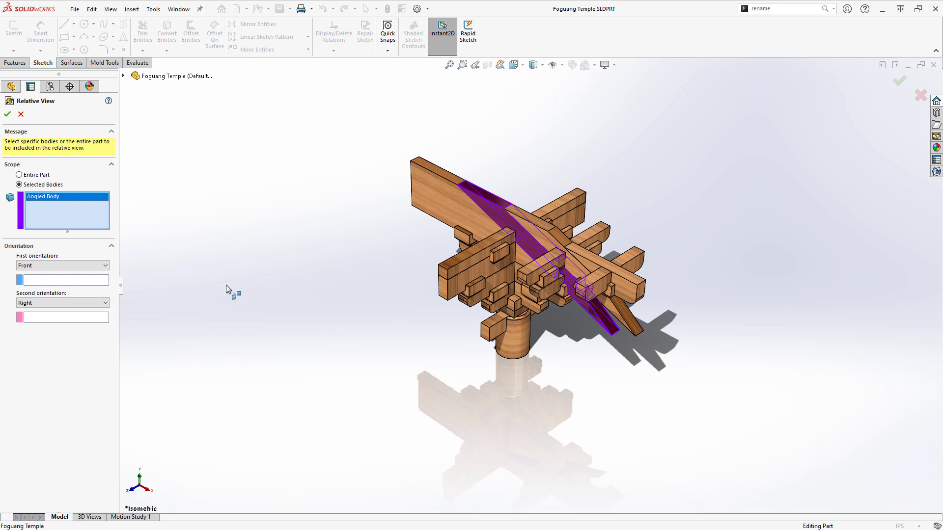
{"action": "left_click", "coordinate": [104, 266]}
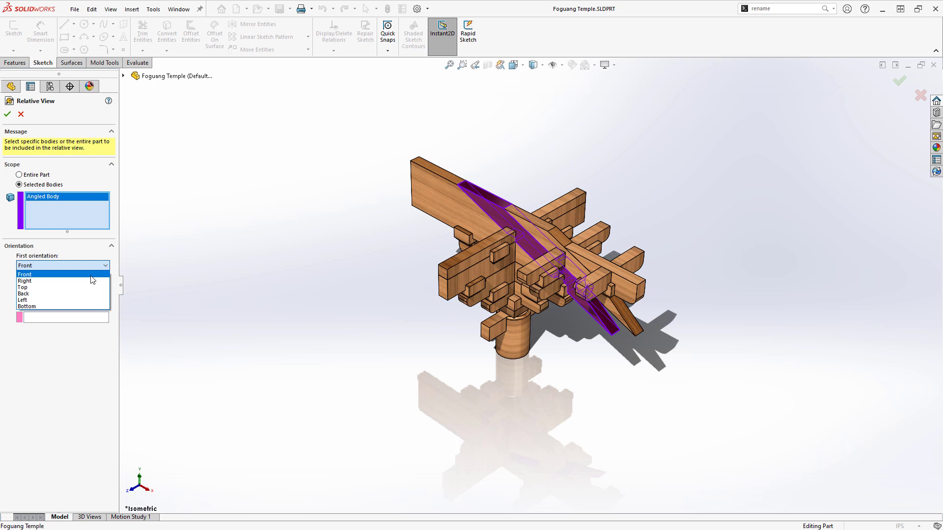
{"action": "left_click", "coordinate": [92, 276]}
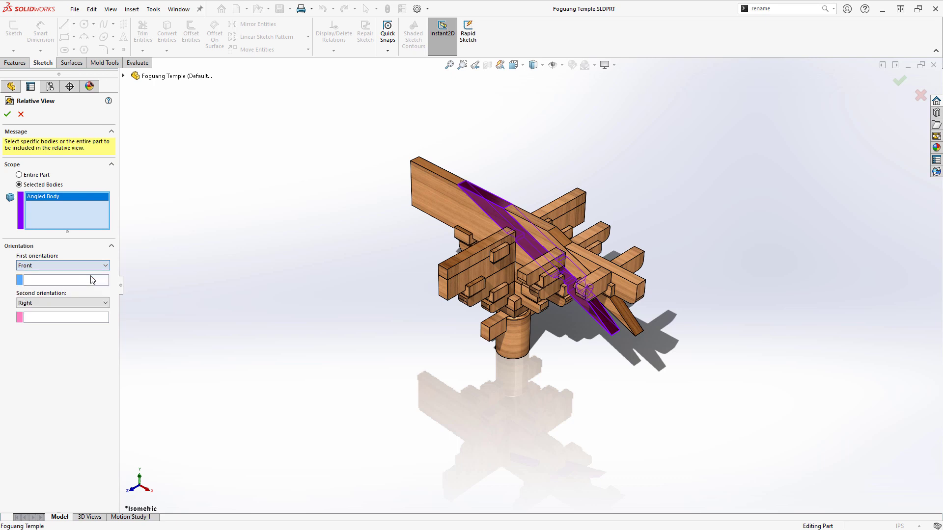
{"action": "left_click", "coordinate": [89, 282]}
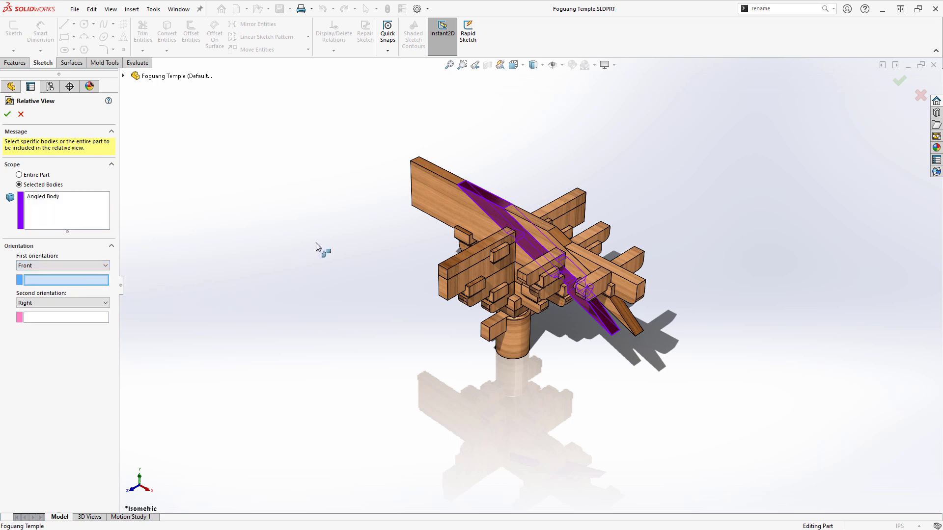
{"action": "left_click", "coordinate": [496, 211]}
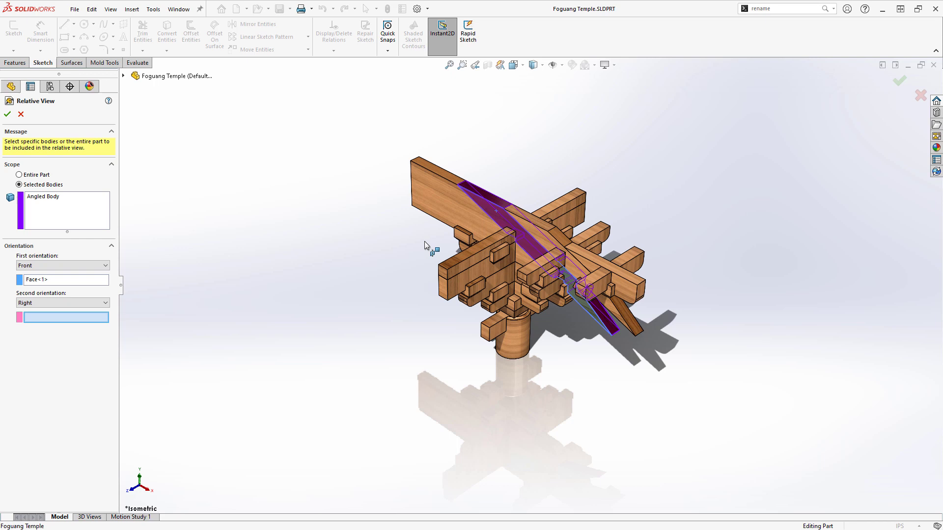
Set a second face of the Angled Body as Bottom and confirm the relative view
{"action": "left_click", "coordinate": [104, 304]}
{"action": "left_click", "coordinate": [103, 331]}
{"action": "middle_click_drag", "start_coordinate": [604, 361], "coordinate": [657, 213]}
{"action": "scroll", "coordinate": [599, 278], "scroll_direction": "down", "scroll_amount": 4}
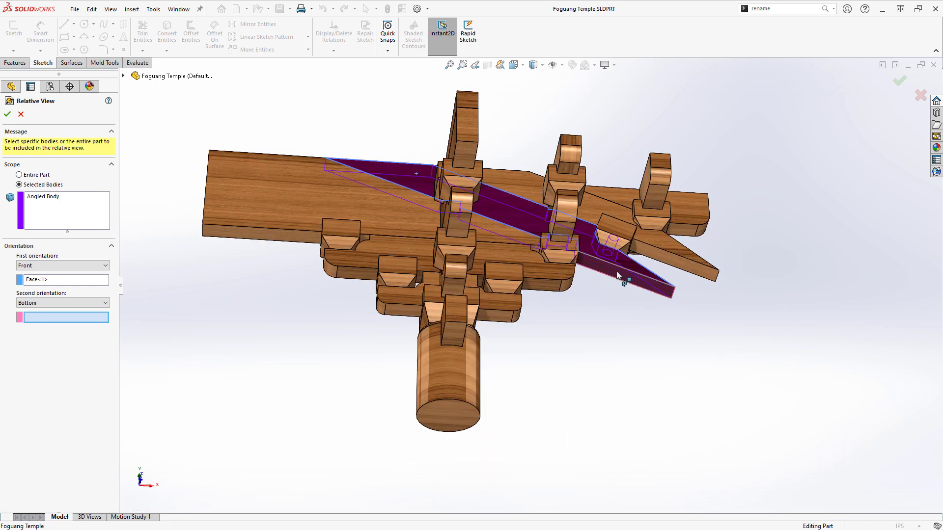
{"action": "left_click", "coordinate": [618, 276]}
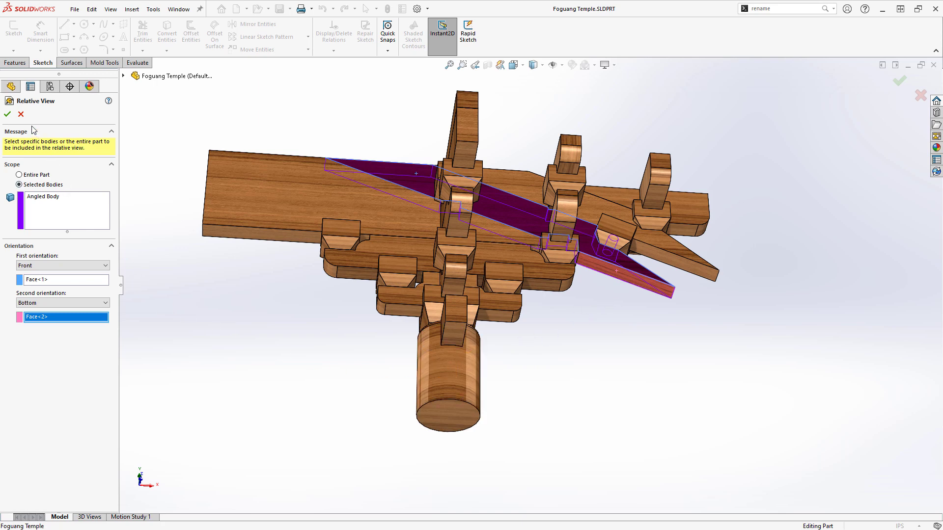
{"action": "left_click", "coordinate": [7, 115]}
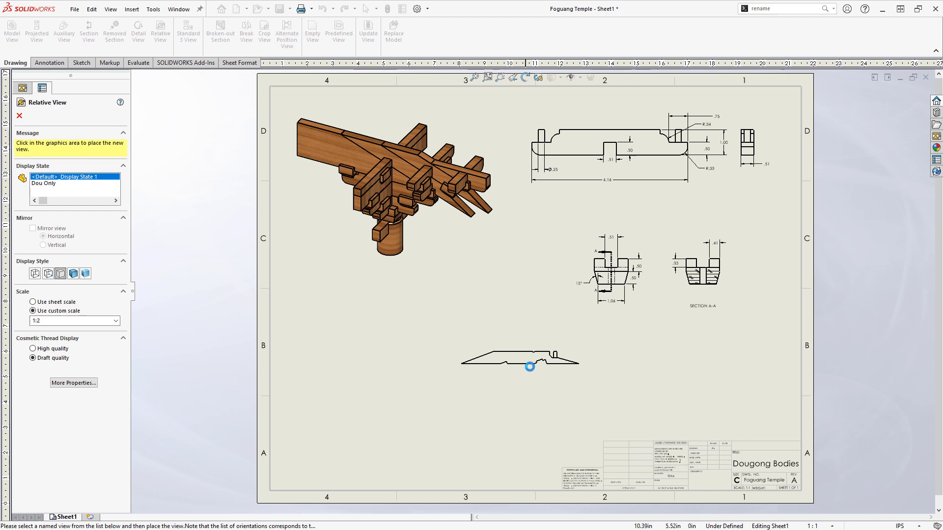
Place the relative view on the sheet with a projected side view to its right
{"action": "left_click", "coordinate": [555, 375]}
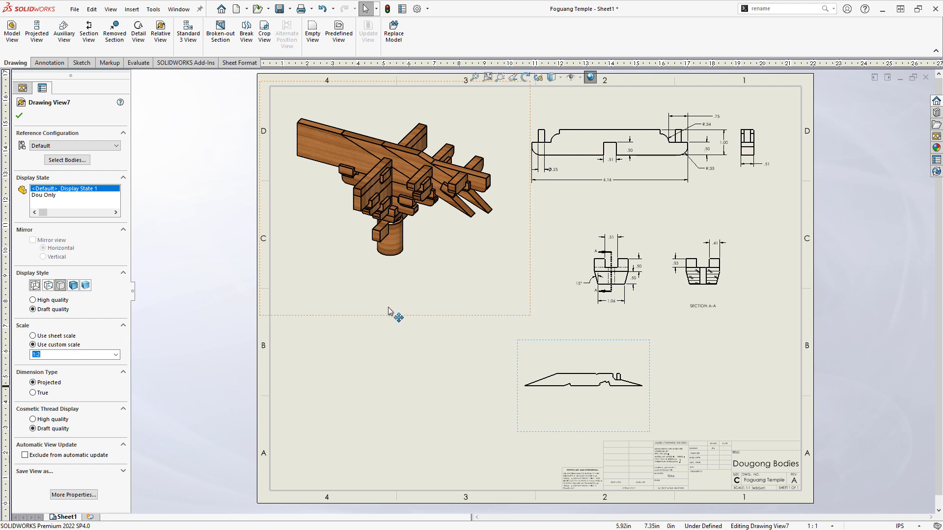
{"action": "left_click", "coordinate": [37, 31]}
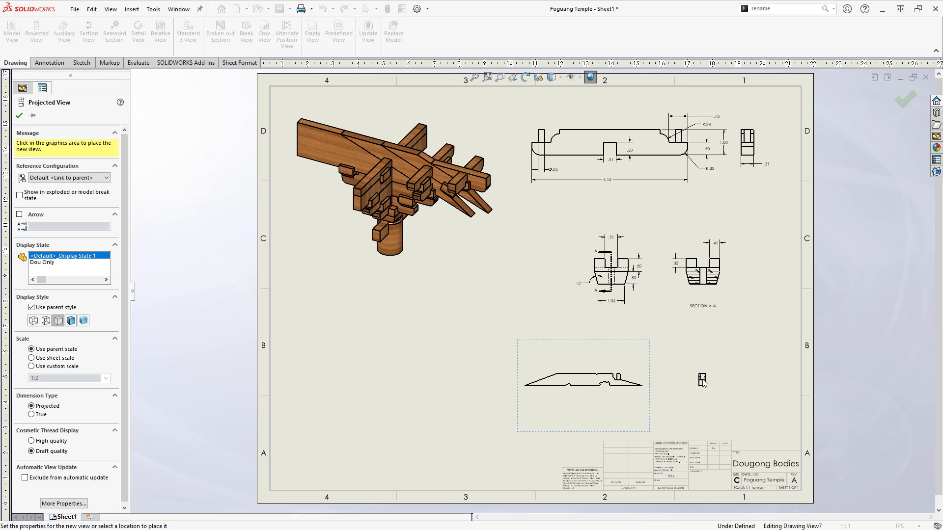
{"action": "left_click", "coordinate": [704, 396]}
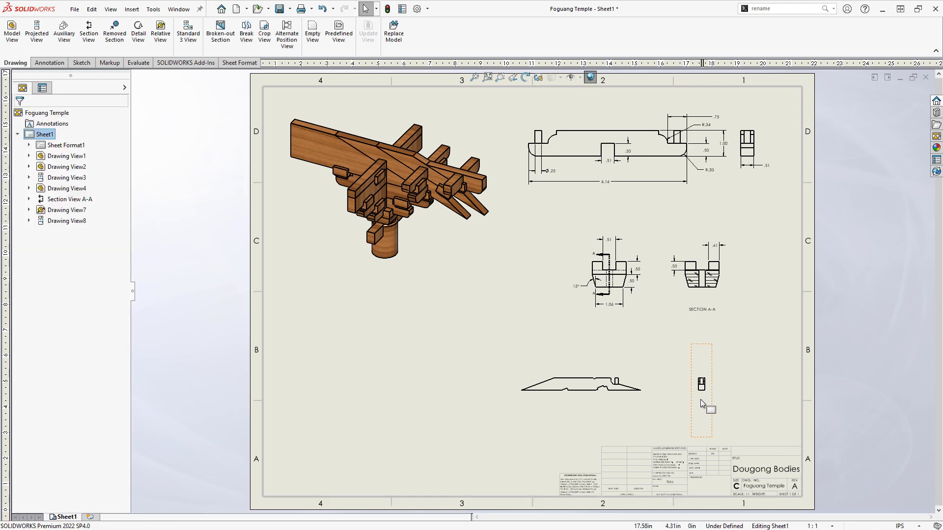
Switch the relative view to the 1:1 sheet scale
{"action": "left_click", "coordinate": [629, 407]}
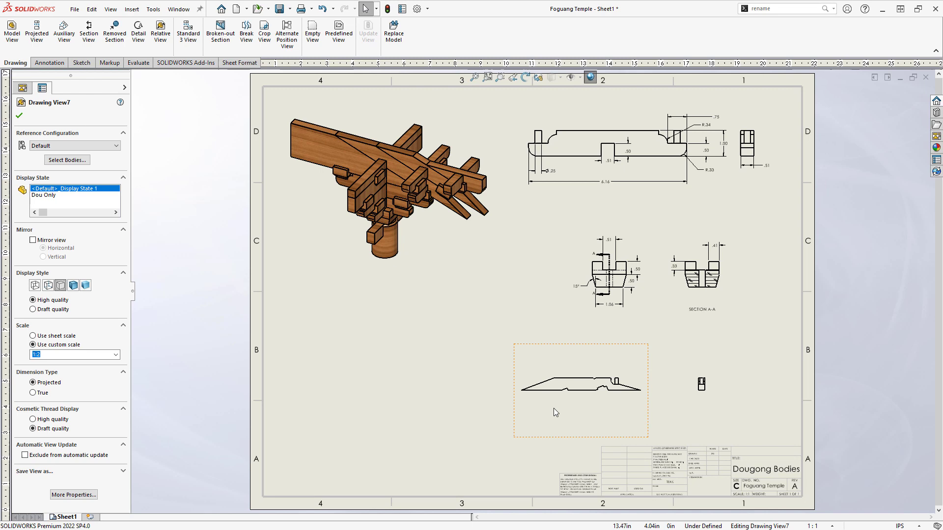
{"action": "left_click", "coordinate": [67, 338]}
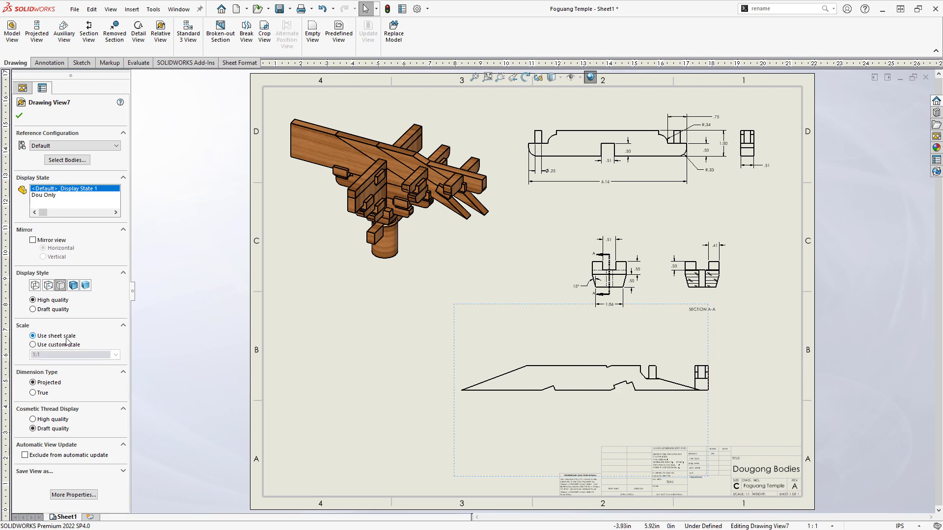
{"action": "left_click", "coordinate": [473, 479]}
Create 4:1 detail view B around the Angled Body's left notch
{"action": "left_click", "coordinate": [138, 33]}
{"action": "scroll", "coordinate": [504, 364], "scroll_direction": "down", "scroll_amount": 5}
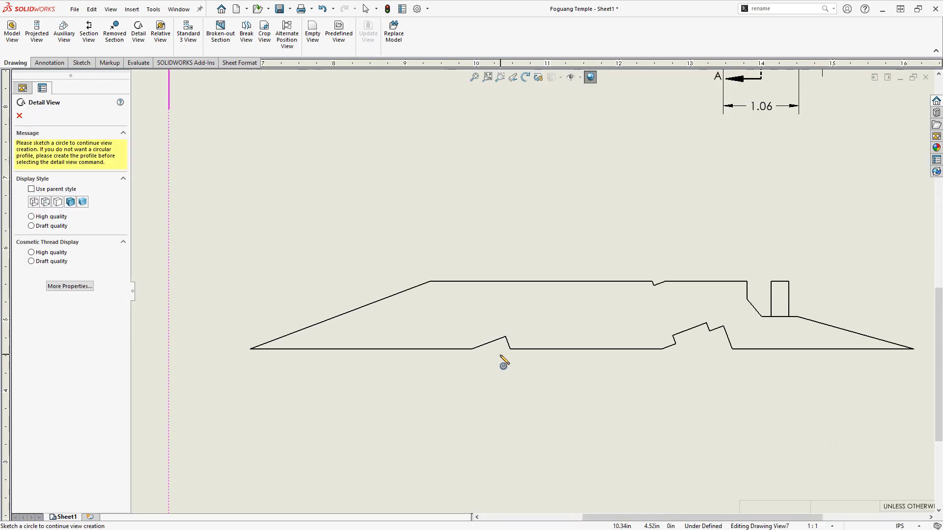
{"action": "left_click", "coordinate": [491, 359]}
{"action": "left_click", "coordinate": [513, 377]}
{"action": "key", "text": "f"}
{"action": "left_click", "coordinate": [323, 360]}
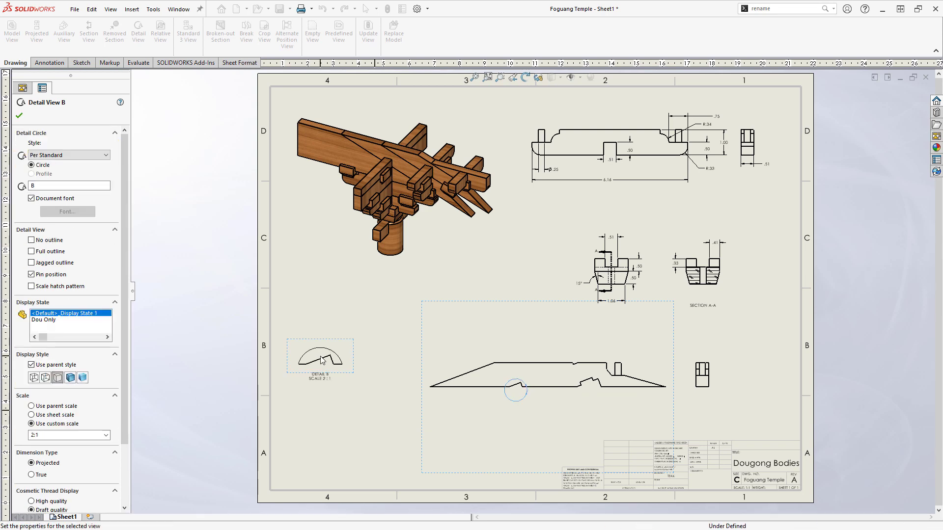
Create detail view C around the right notch and reposition both detail views
{"action": "left_click", "coordinate": [138, 33]}
{"action": "scroll", "coordinate": [576, 391], "scroll_direction": "down", "scroll_amount": 5}
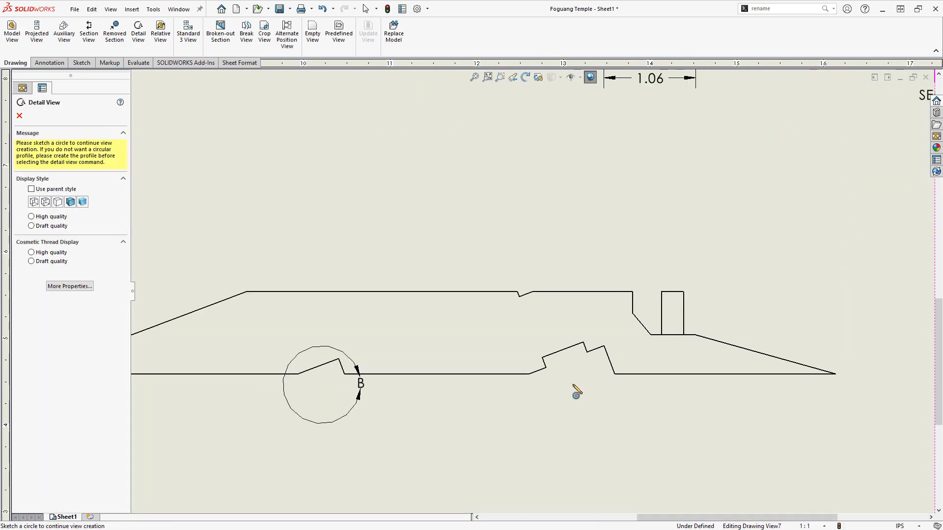
{"action": "left_click", "coordinate": [575, 390]}
{"action": "left_click", "coordinate": [595, 338]}
{"action": "key", "text": "f"}
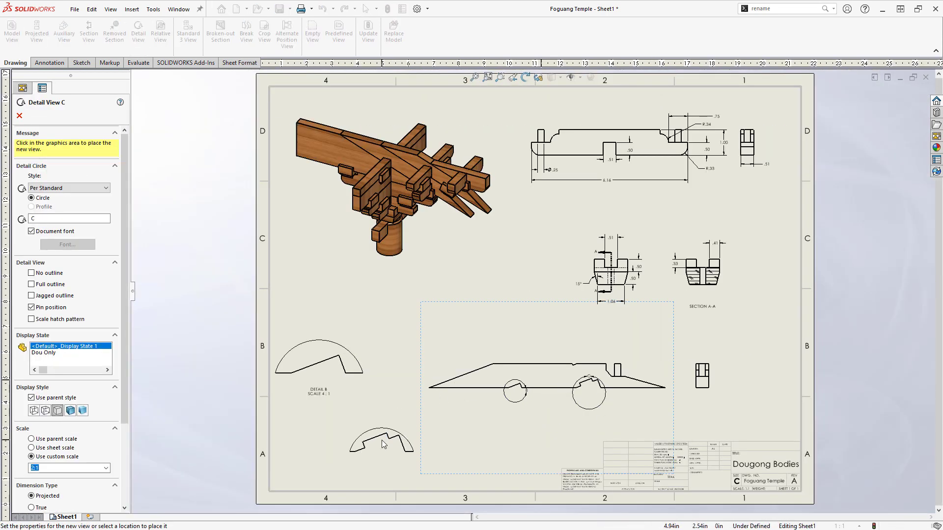
{"action": "left_click", "coordinate": [383, 444]}
{"action": "left_click_drag", "start_coordinate": [347, 333], "coordinate": [365, 307]}
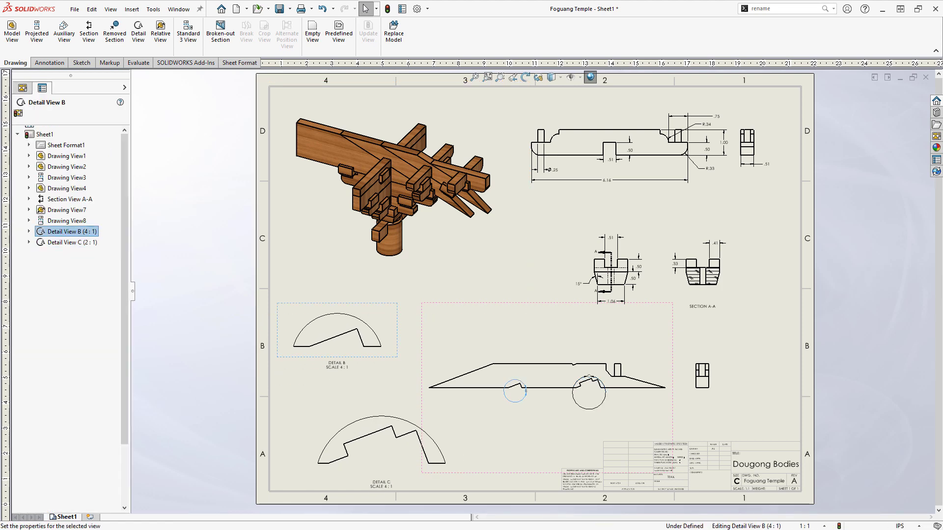
{"action": "left_click_drag", "start_coordinate": [392, 407], "coordinate": [371, 395]}
{"action": "left_click", "coordinate": [222, 384]}
Insert model dimensions into the detail and main views, then move the 2.13 and 15.58° dimensions
{"action": "left_click", "coordinate": [49, 63]}
{"action": "left_click", "coordinate": [43, 33]}
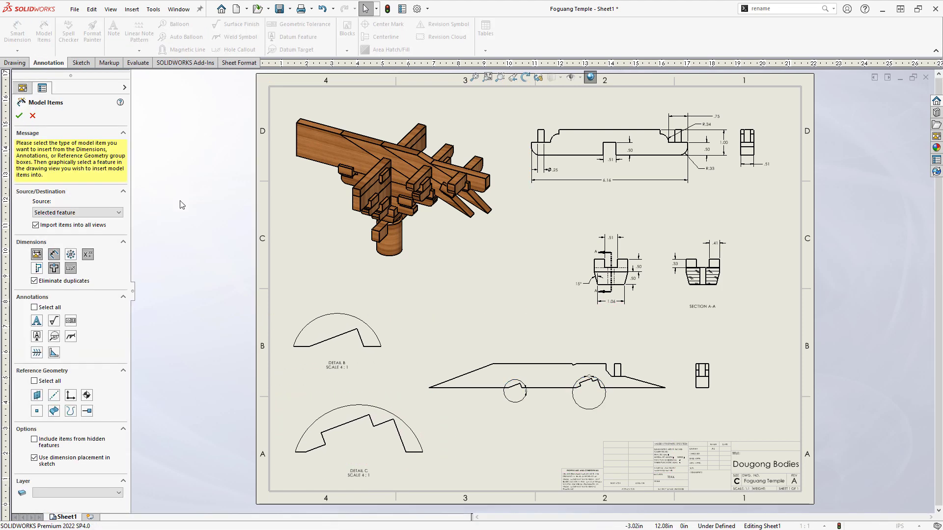
{"action": "left_click", "coordinate": [36, 225]}
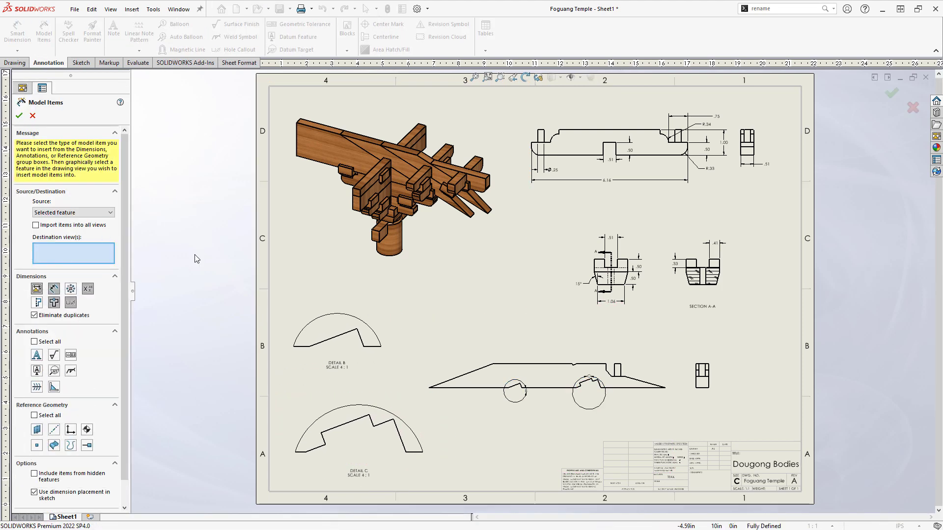
{"action": "left_click", "coordinate": [717, 417]}
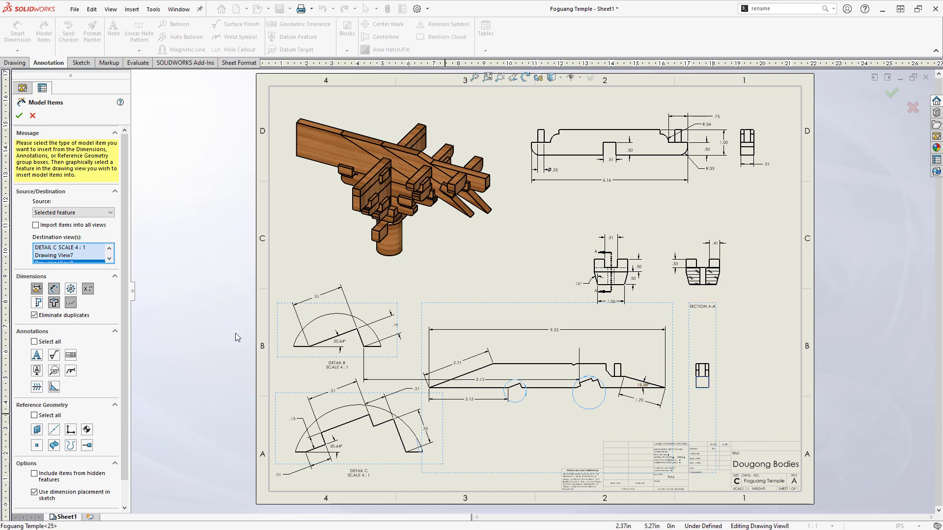
{"action": "key", "text": "Return"}
{"action": "left_click_drag", "start_coordinate": [480, 379], "coordinate": [569, 412]}
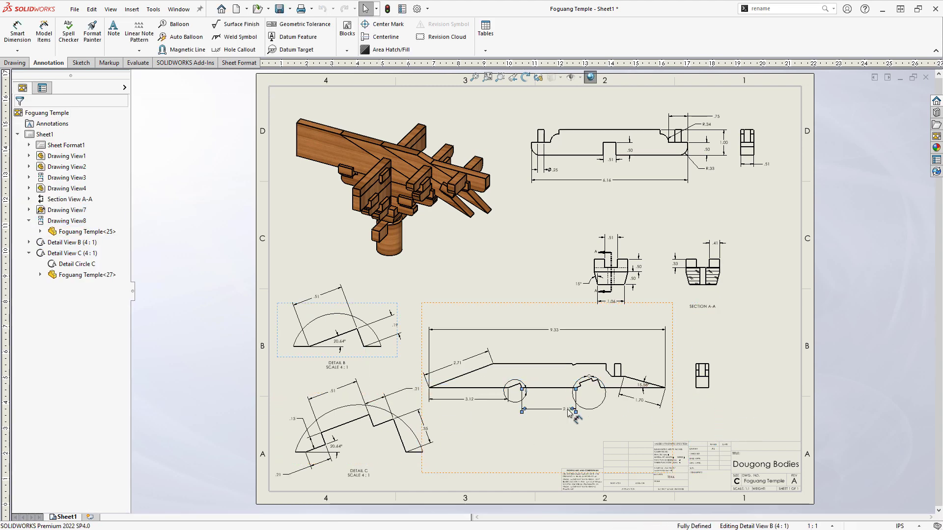
{"action": "left_click_drag", "start_coordinate": [682, 403], "coordinate": [703, 387]}
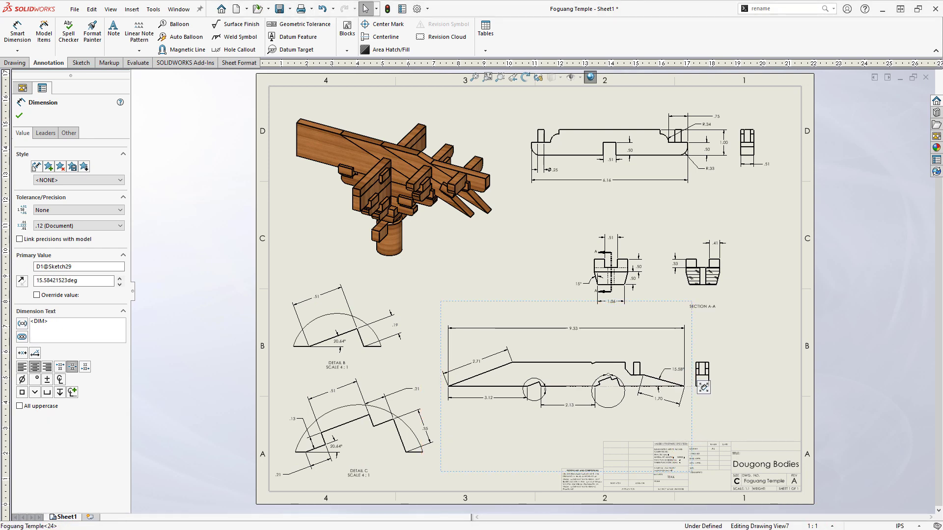
{"action": "left_click", "coordinate": [703, 380]}
{"action": "left_click", "coordinate": [771, 409]}
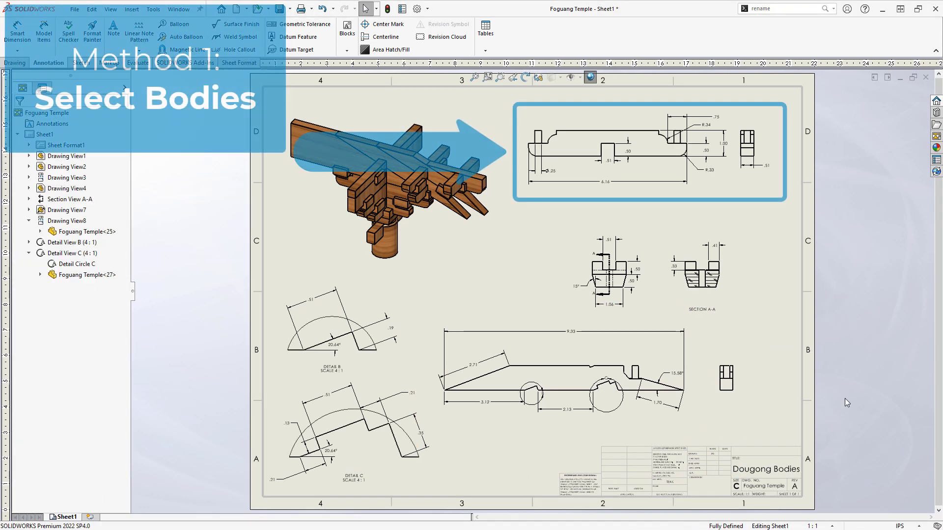